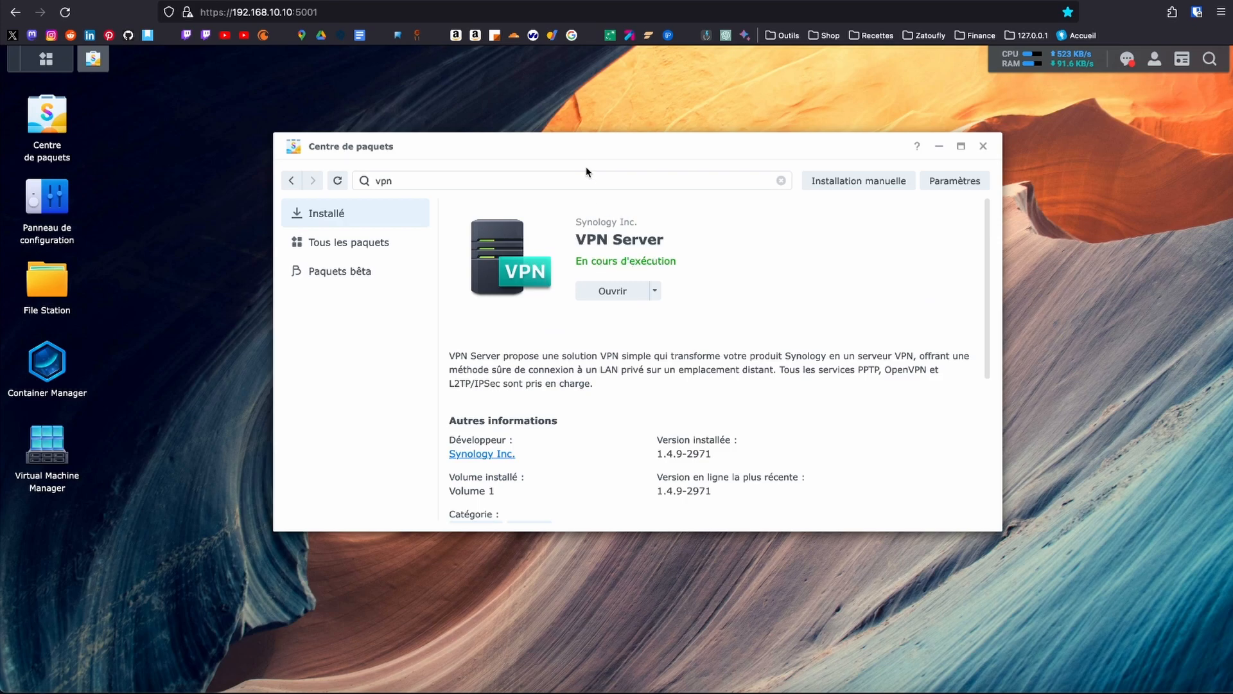
- Review the VPN Server's connection list, log and user privileges
left_click_drag(554, 143, 532, 141)
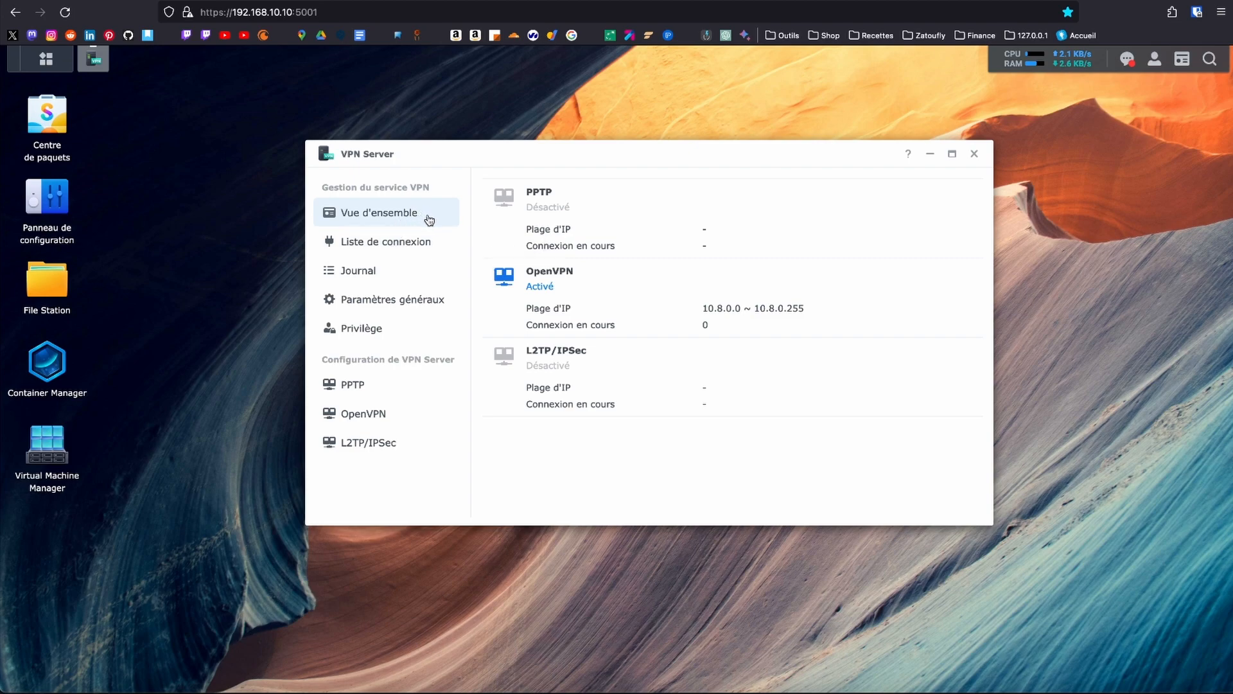
left_click(398, 244)
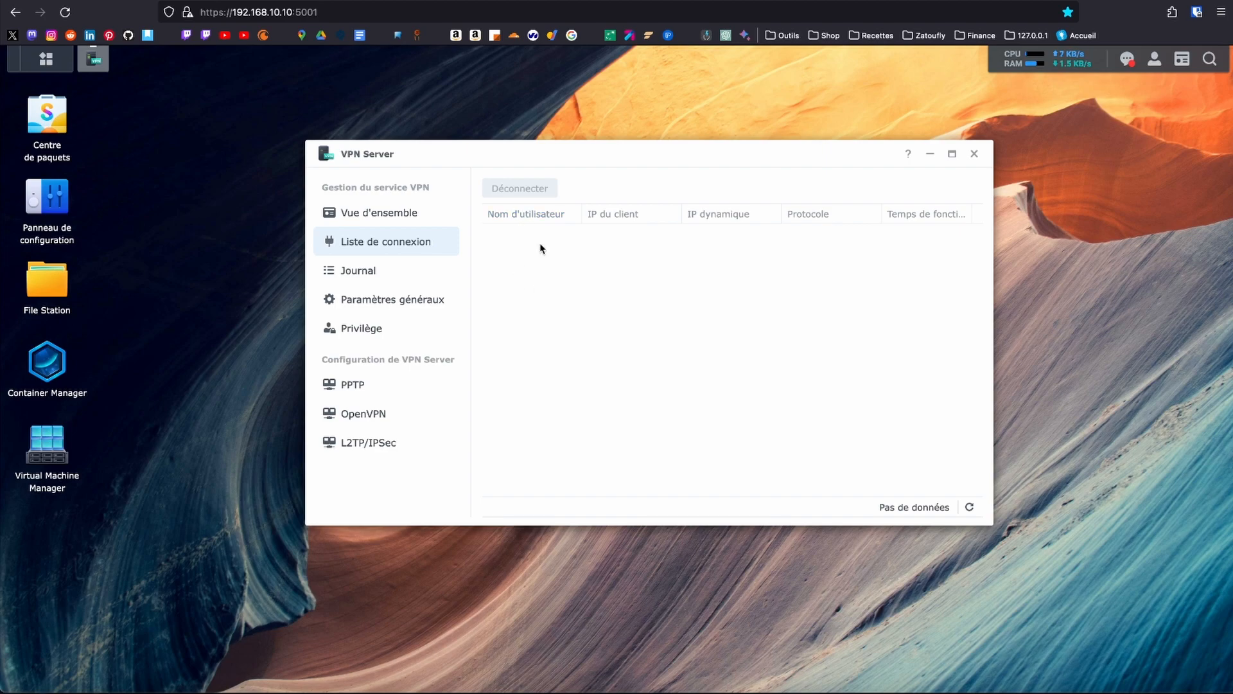
left_click(416, 282)
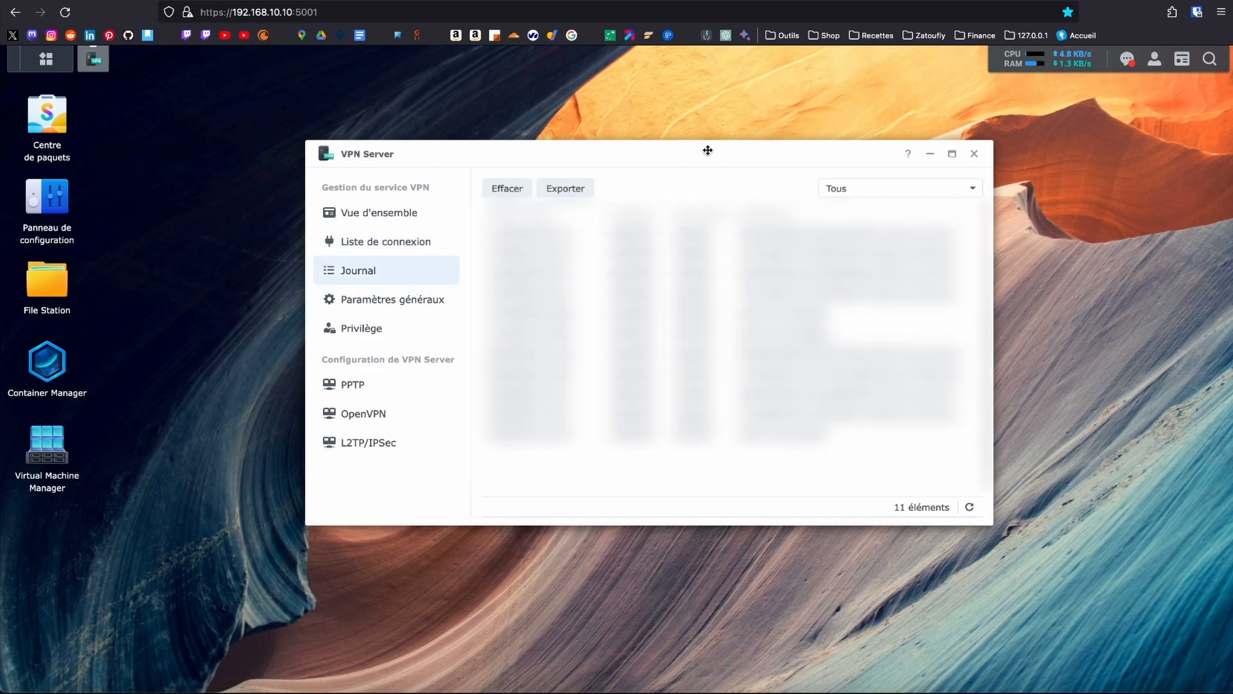
left_click(365, 329)
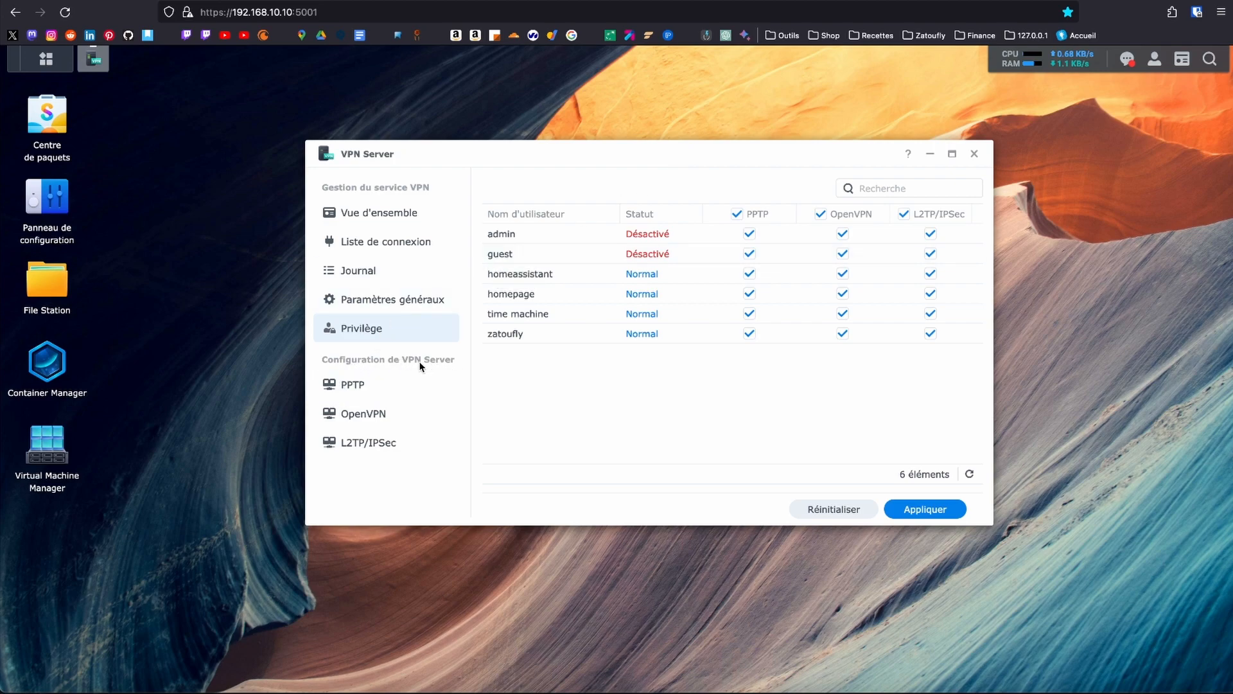
- Open the OpenVPN configuration and examine the dynamic IP address and the maximum number of connections
left_click(390, 420)
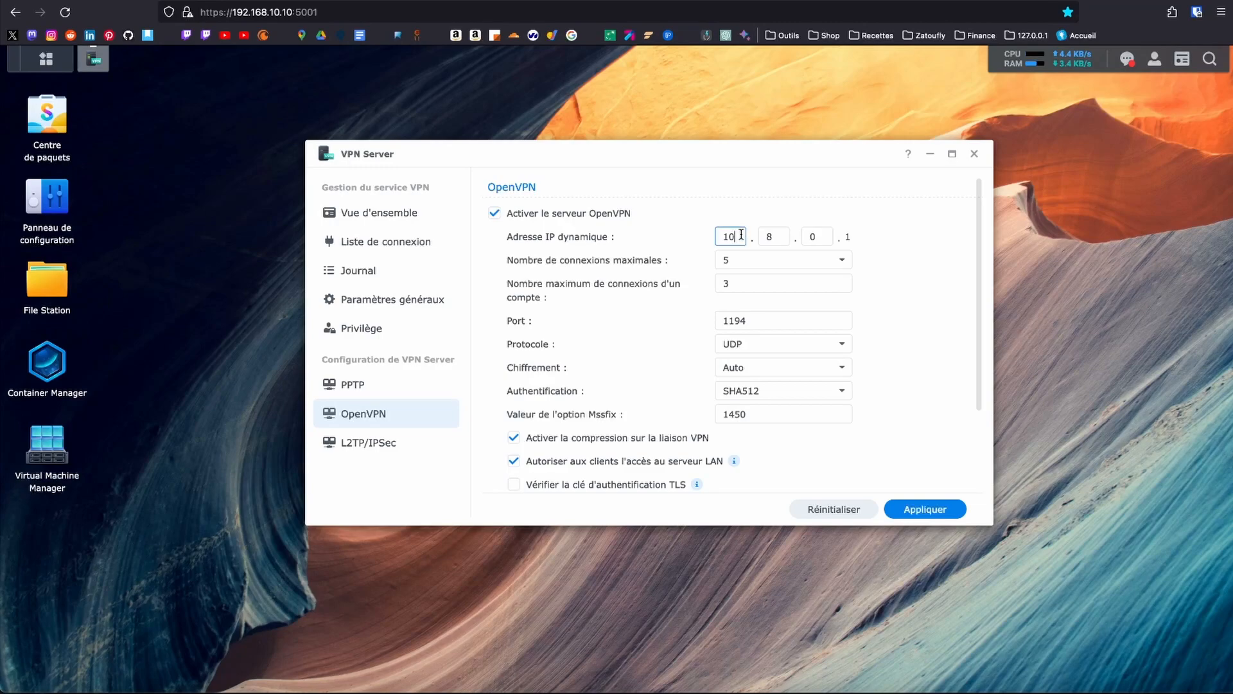
double_click(769, 238)
double_click(821, 237)
double_click(733, 237)
left_click(734, 237)
left_click(768, 237)
left_click(816, 236)
left_click_drag(735, 237, 703, 237)
left_click(737, 236)
left_click(726, 263)
left_click(692, 262)
left_click(842, 259)
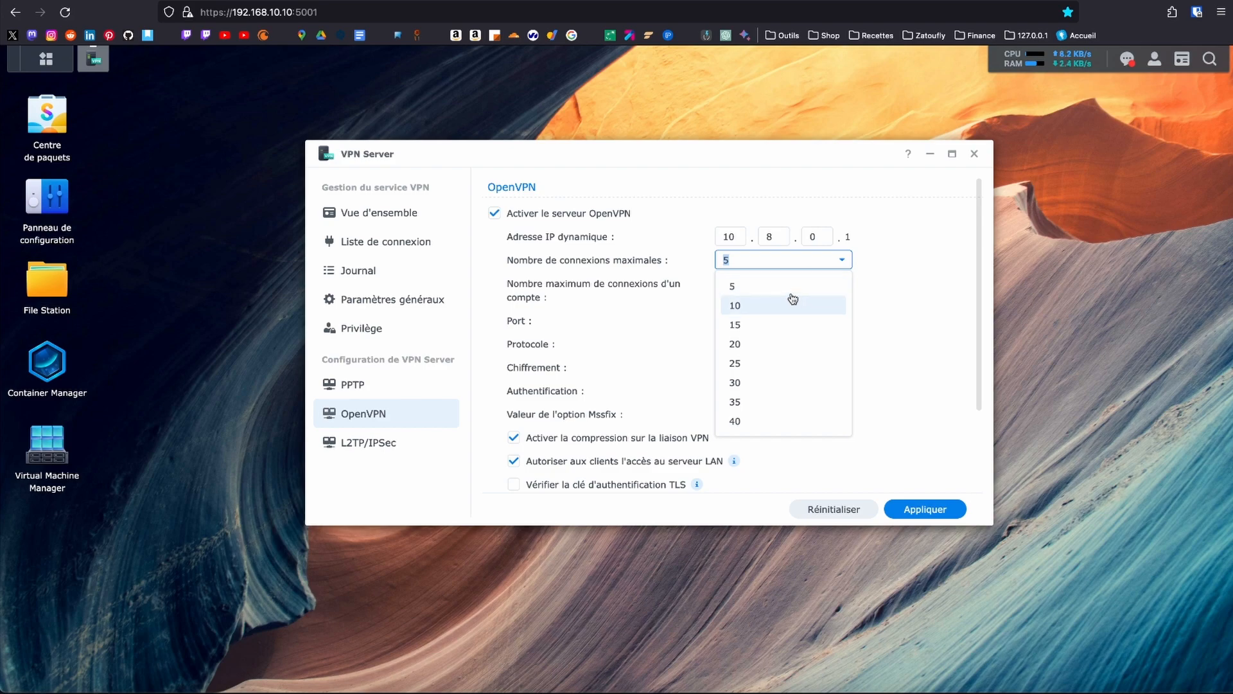
left_click(872, 289)
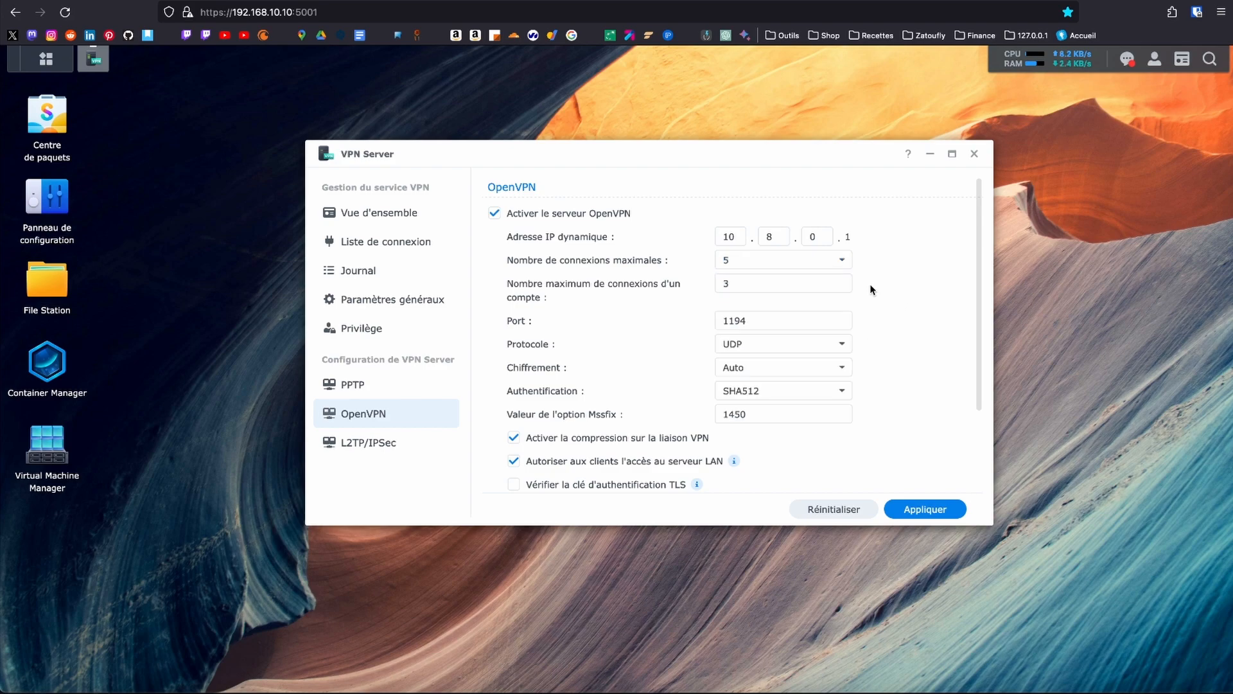
- Examine OpenVPN's maximum connections per account, port, protocol and the option giving clients access to the LAN
left_click(768, 282)
left_click_drag(733, 286, 700, 287)
left_click(752, 284)
left_click_drag(759, 320, 713, 320)
left_click(742, 319)
left_click(749, 320)
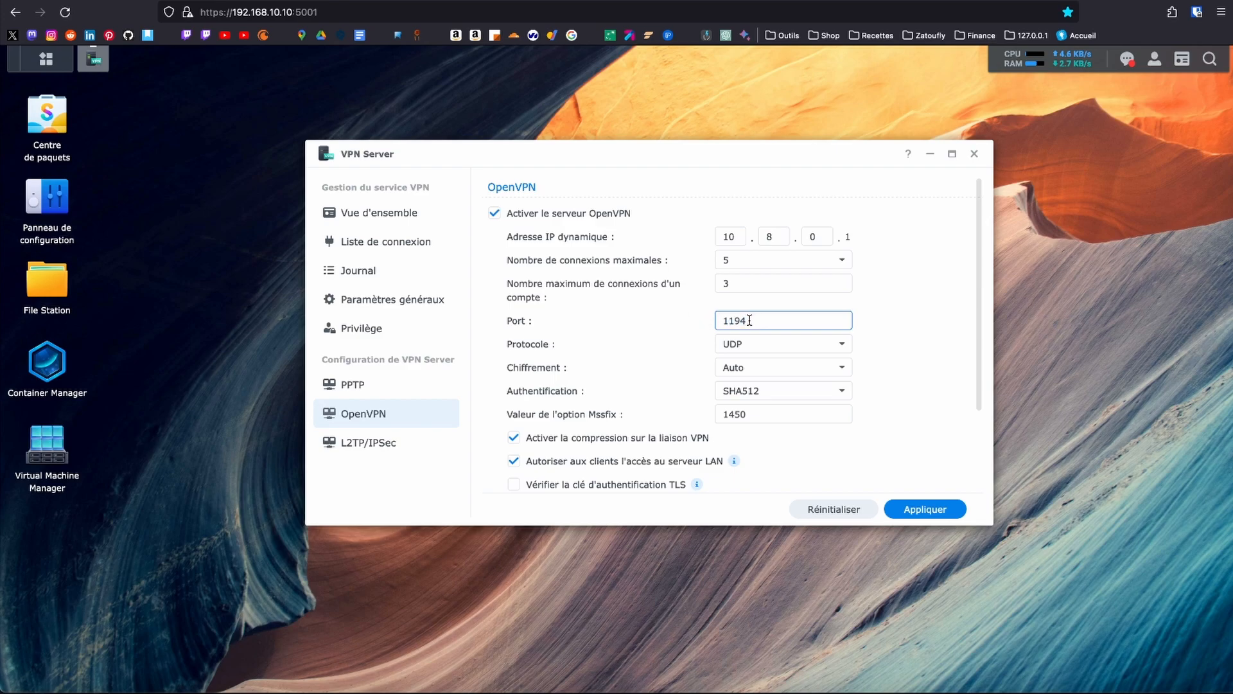
left_click(866, 338)
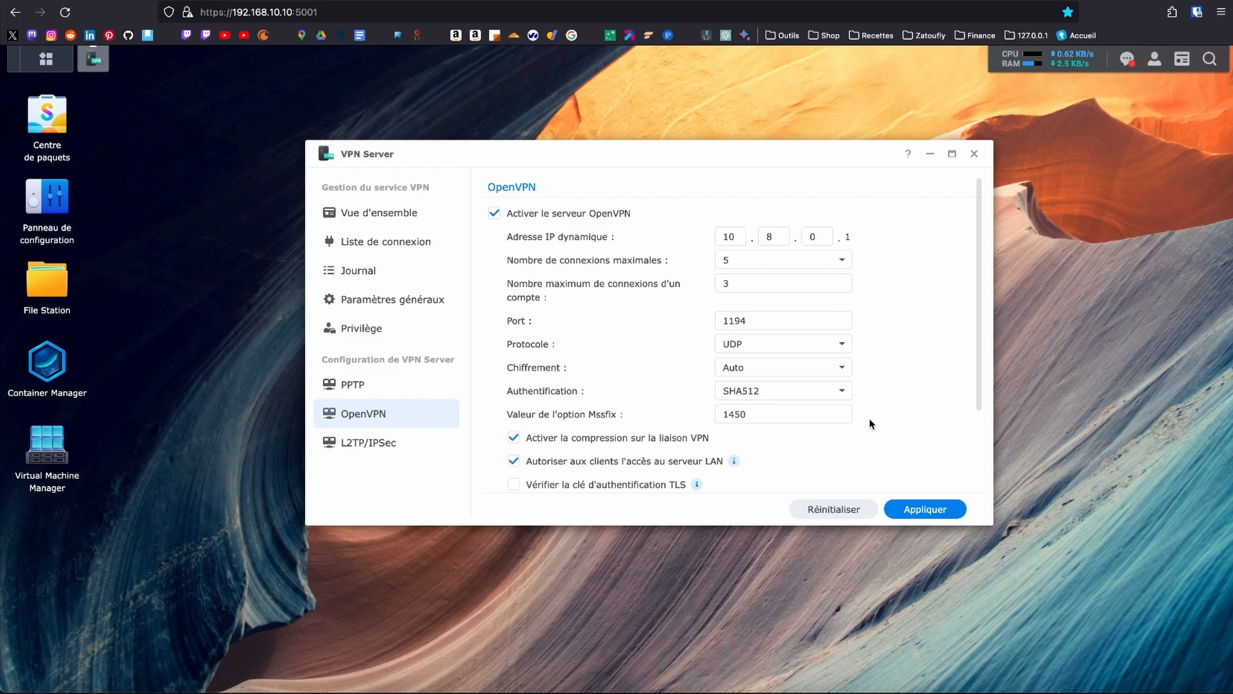
scroll(871, 422, "down", 3)
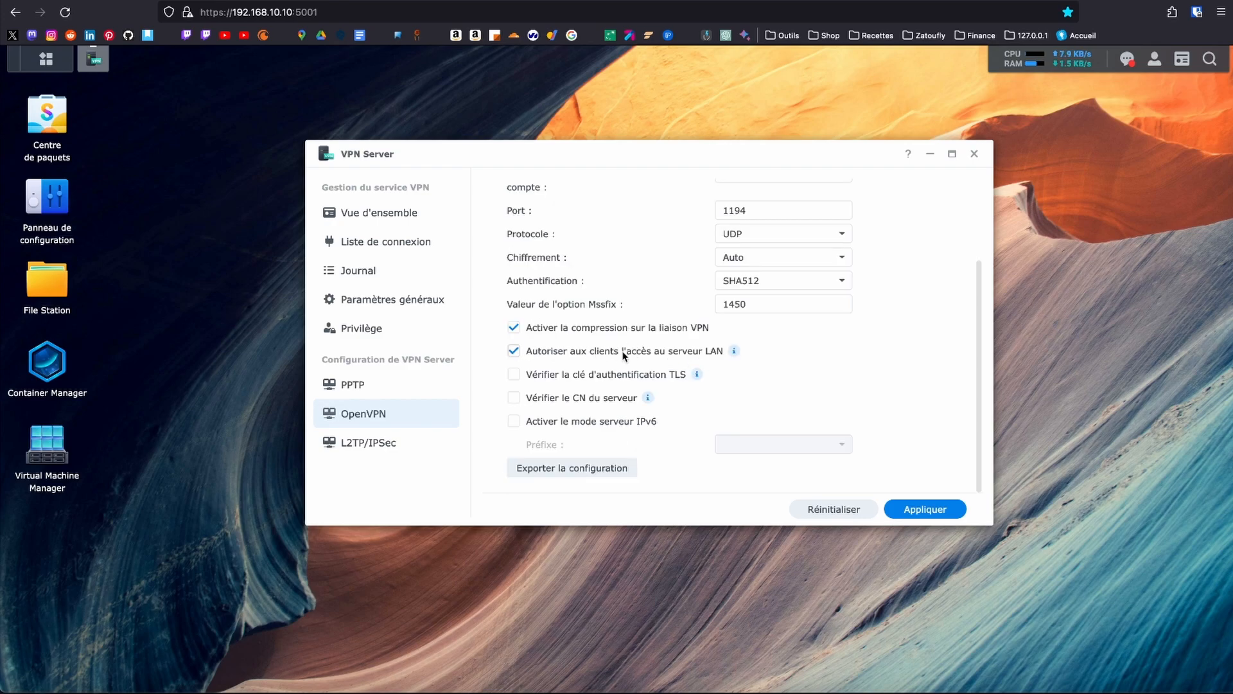
mouse_move(733, 352)
- In the general settings, select LAN 1 (192.168.10.10) as network interface and disable VPN privileges for newly added local users
left_click(429, 305)
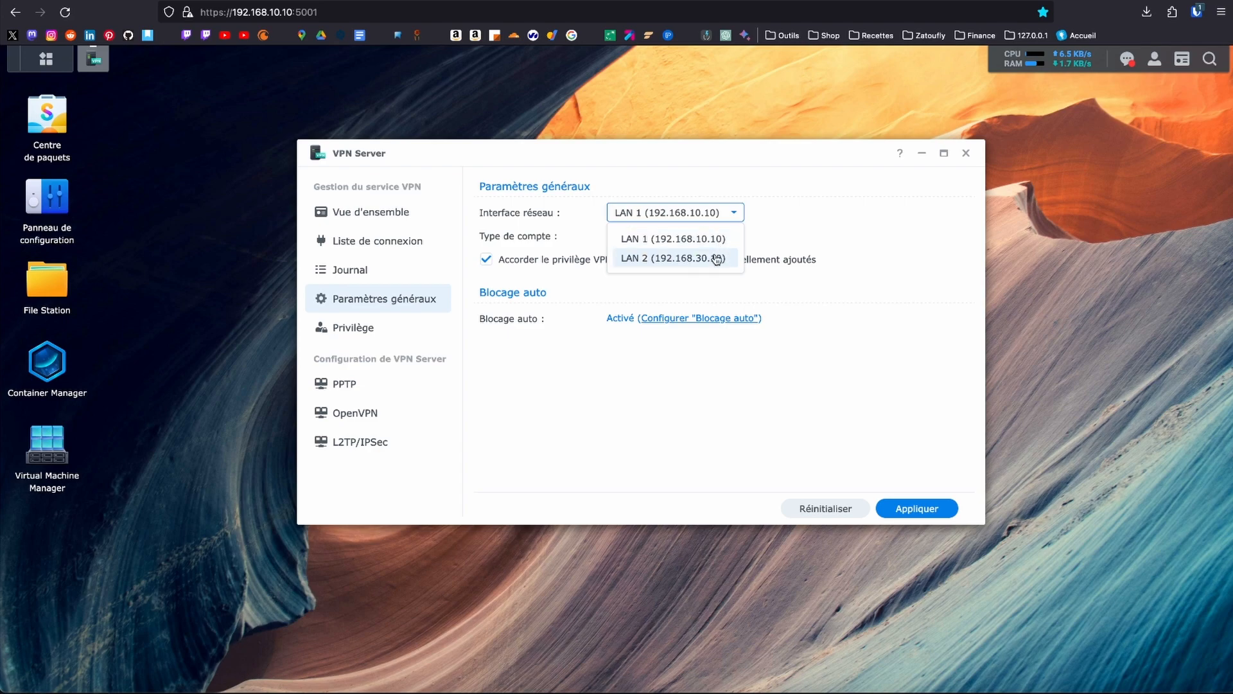
left_click(716, 241)
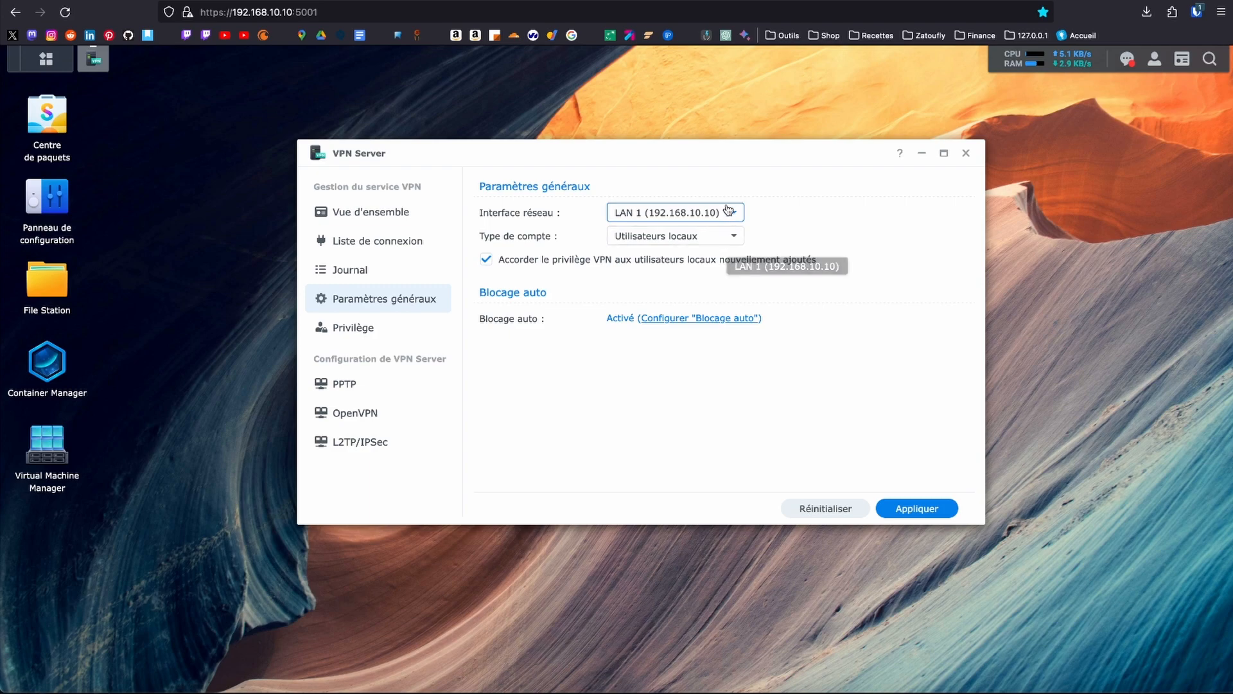
left_click(728, 212)
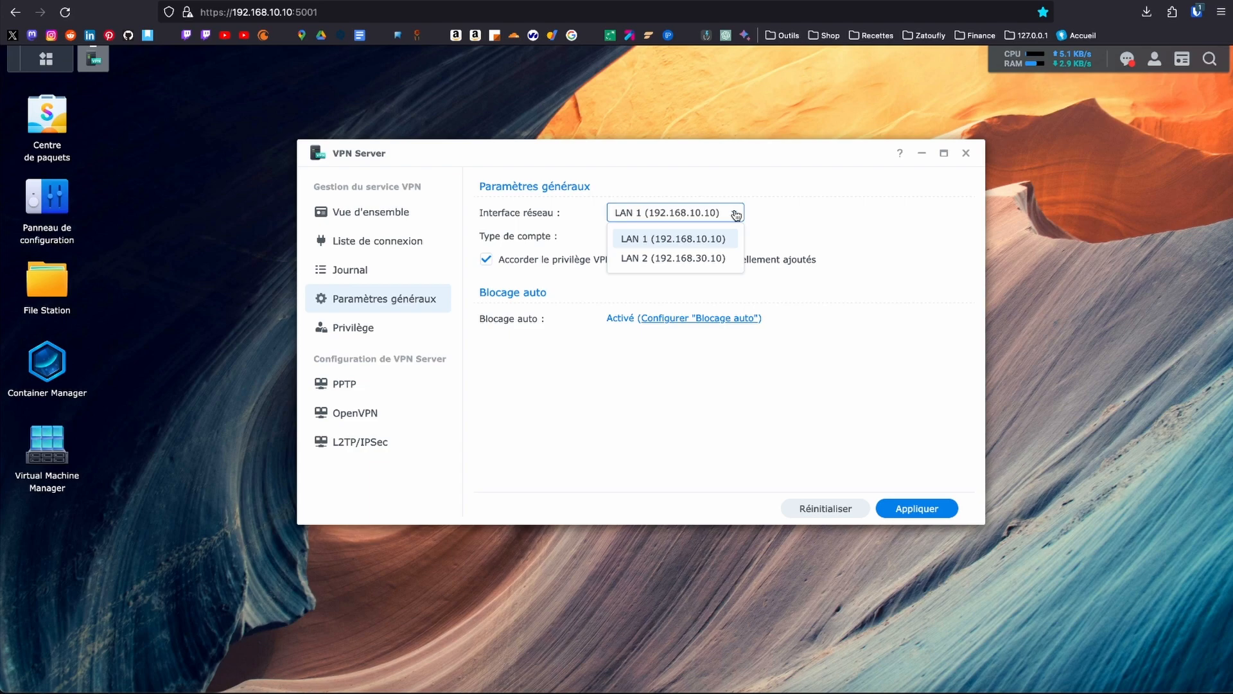
left_click(717, 242)
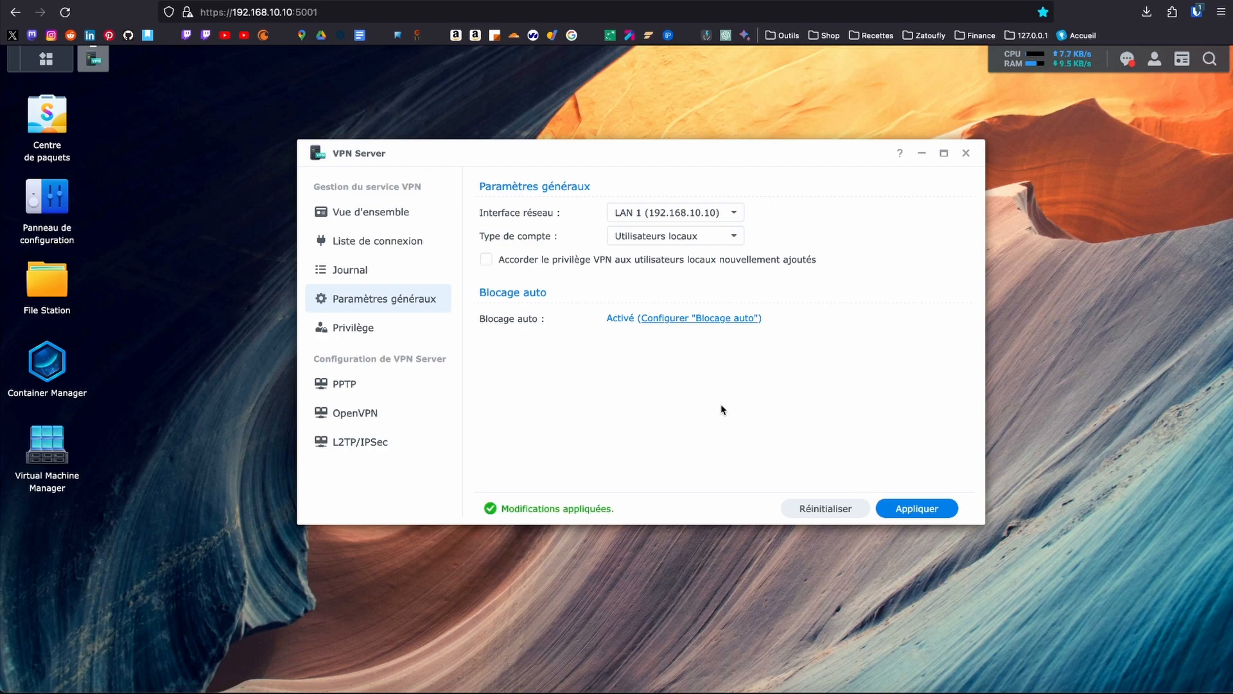
- Open the auto block configuration and examine its login attempt limit and the unblock delay in days
left_click(721, 321)
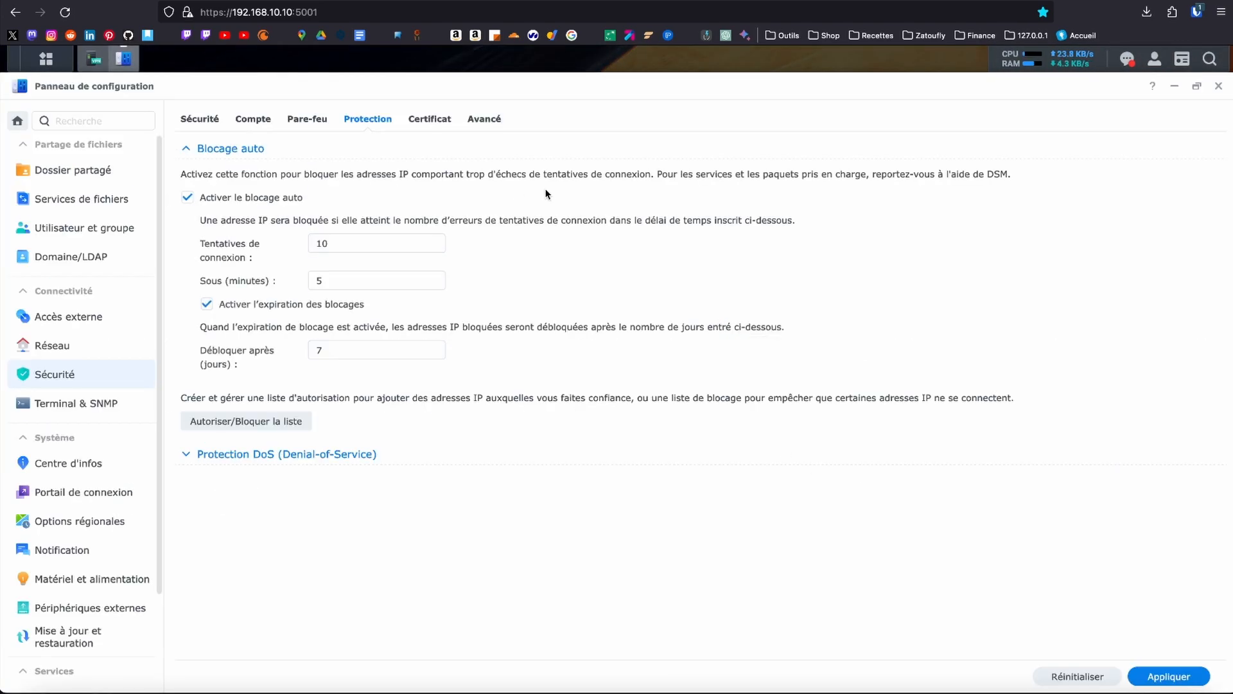
left_click_drag(351, 244, 260, 245)
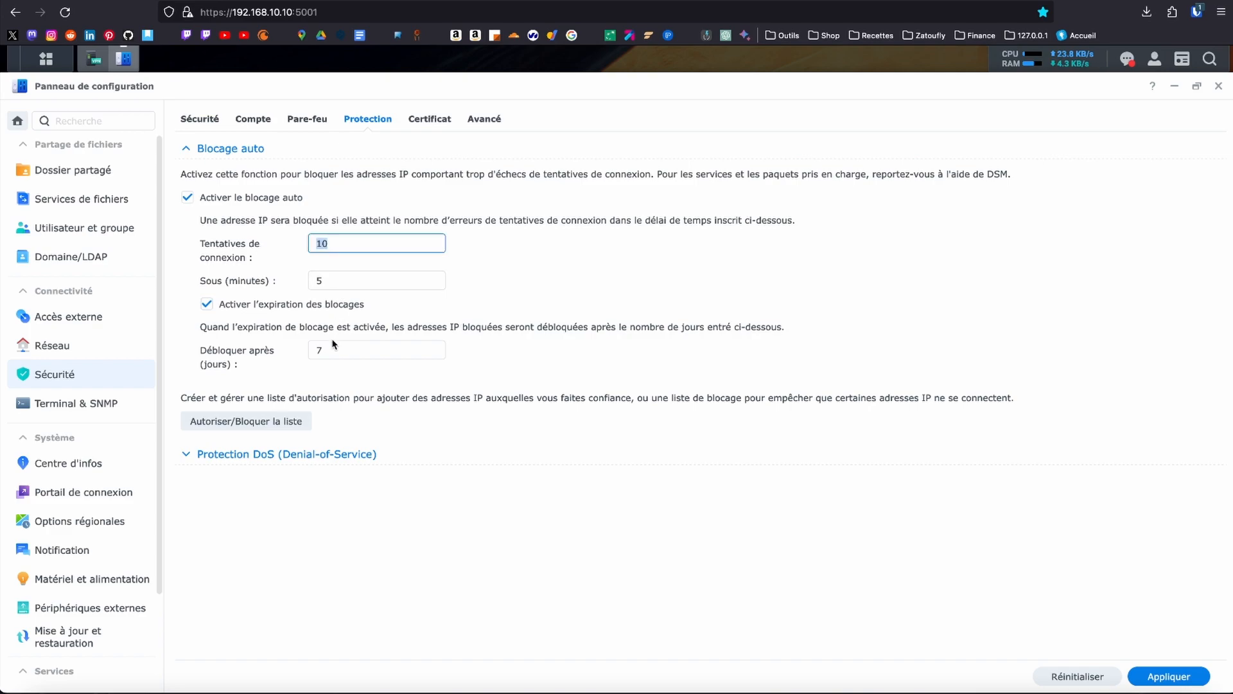
left_click_drag(335, 347, 301, 347)
left_click(369, 292)
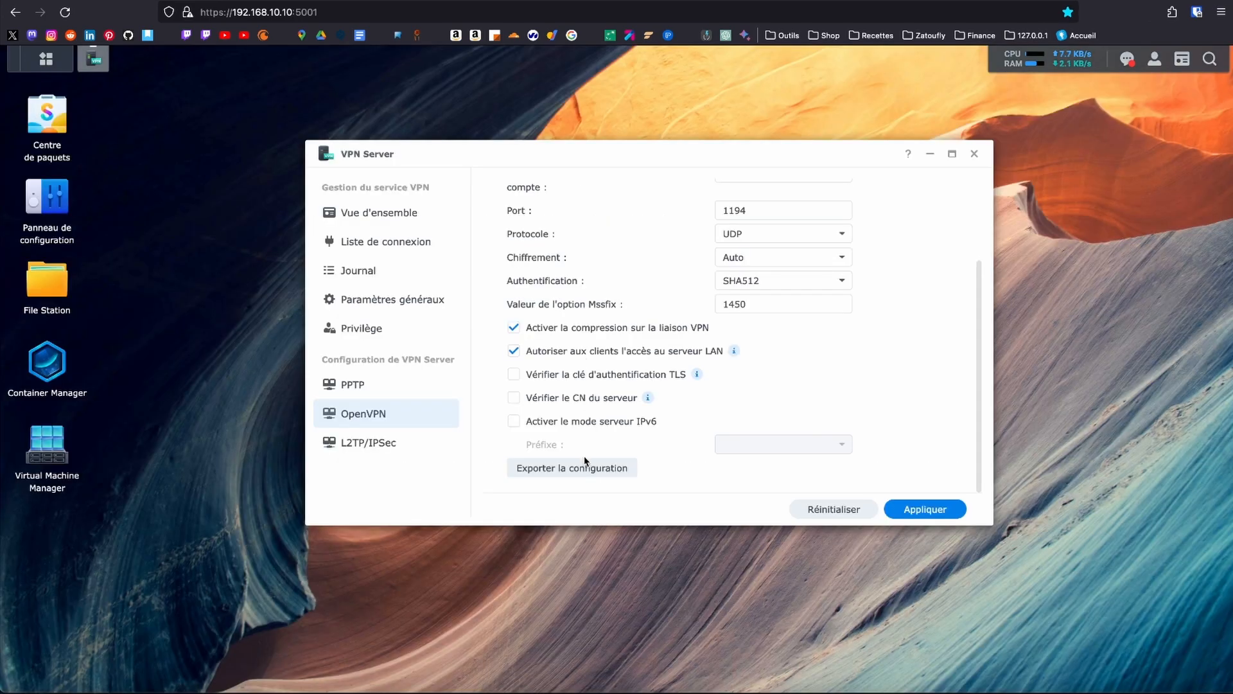
- Export the OpenVPN configuration
left_click(578, 474)
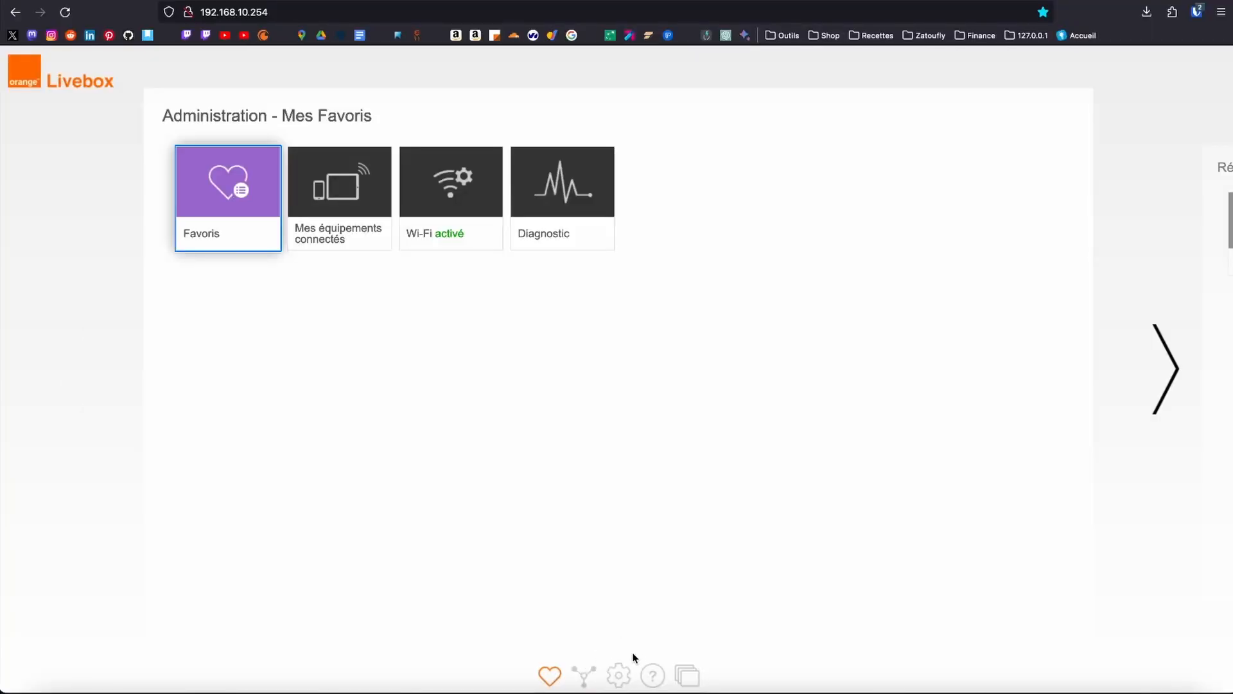
- Open the NAT/PAT rules in the Livebox's advanced network settings
left_click(618, 673)
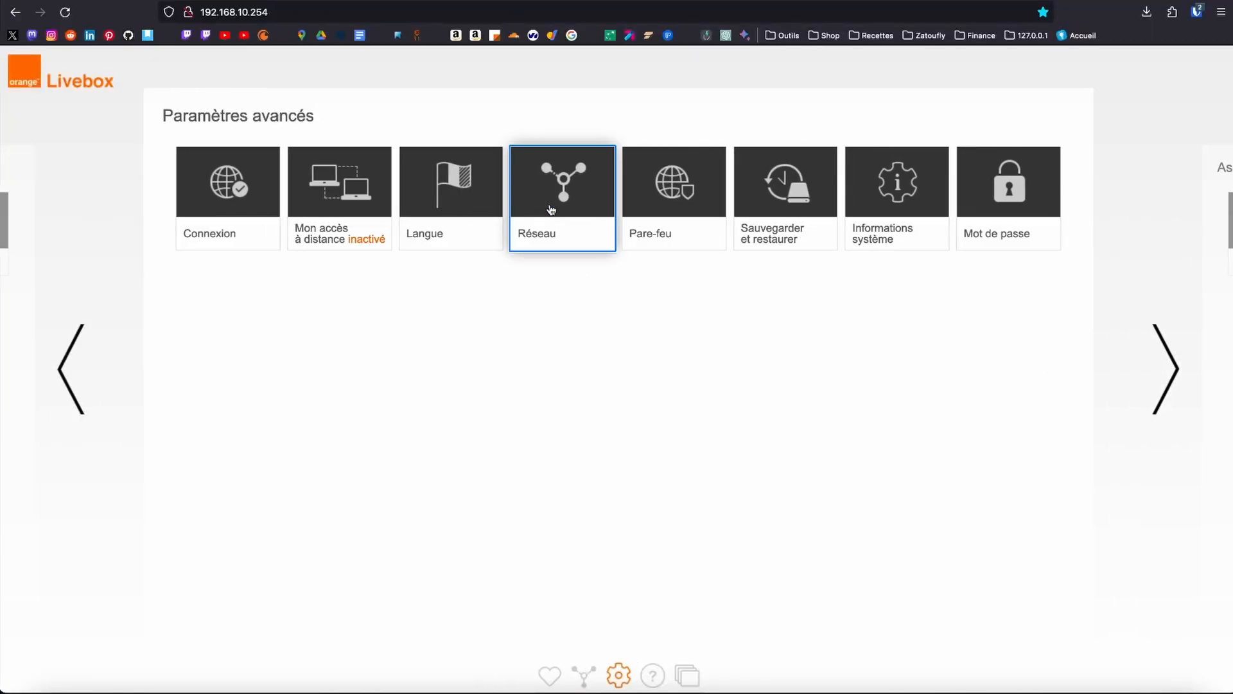
left_click(551, 210)
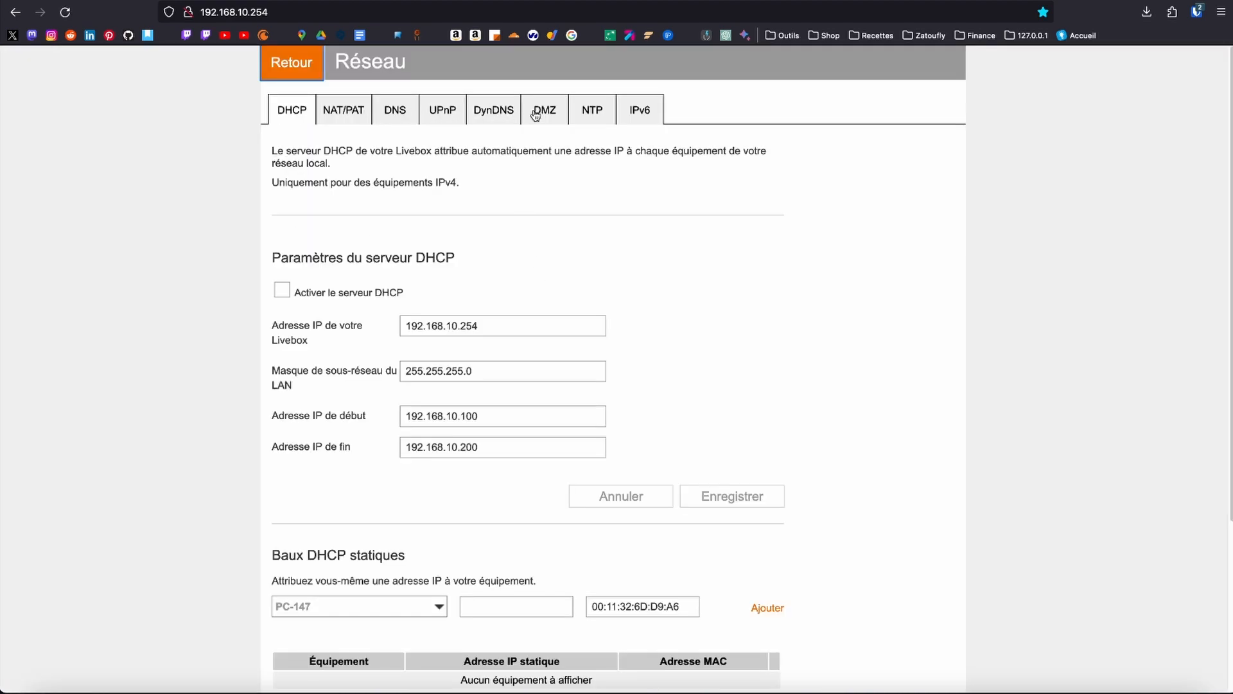
left_click(357, 114)
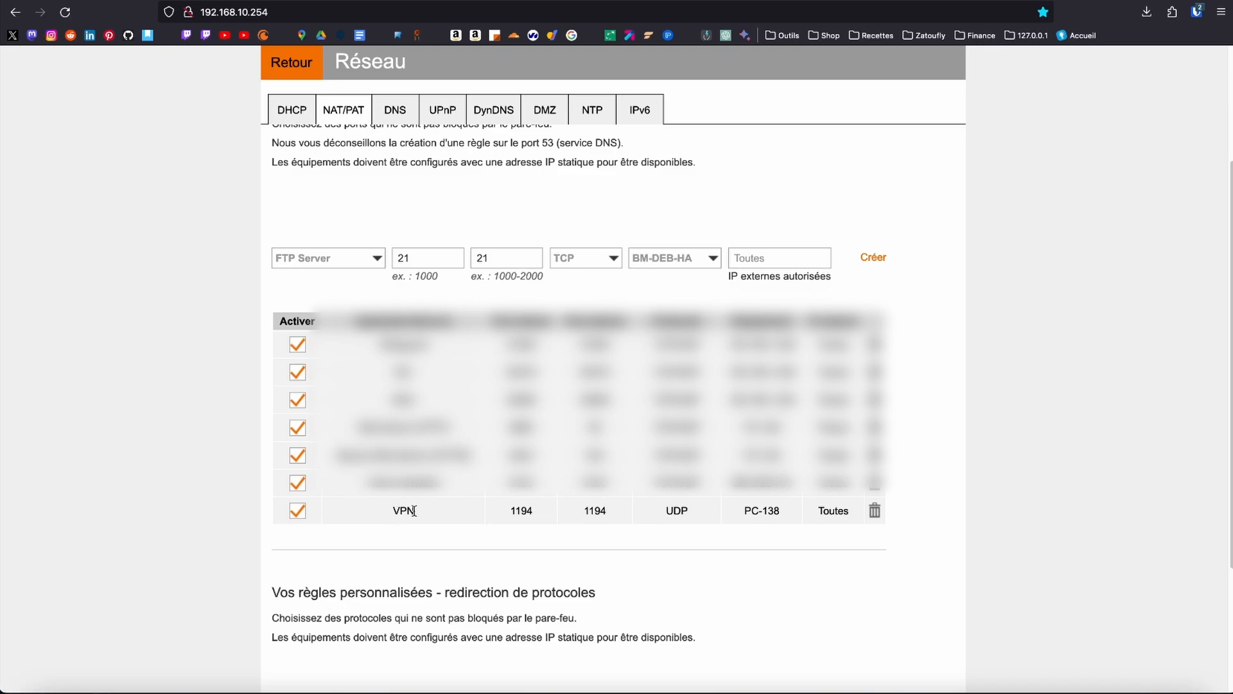
- Examine the port, protocol and target device of the existing VPN redirection rule
double_click(602, 511)
double_click(675, 511)
left_click_drag(763, 512, 783, 514)
triple_click(771, 511)
- Start a new custom port redirection rule named VPN with internal port 1194
left_click(353, 259)
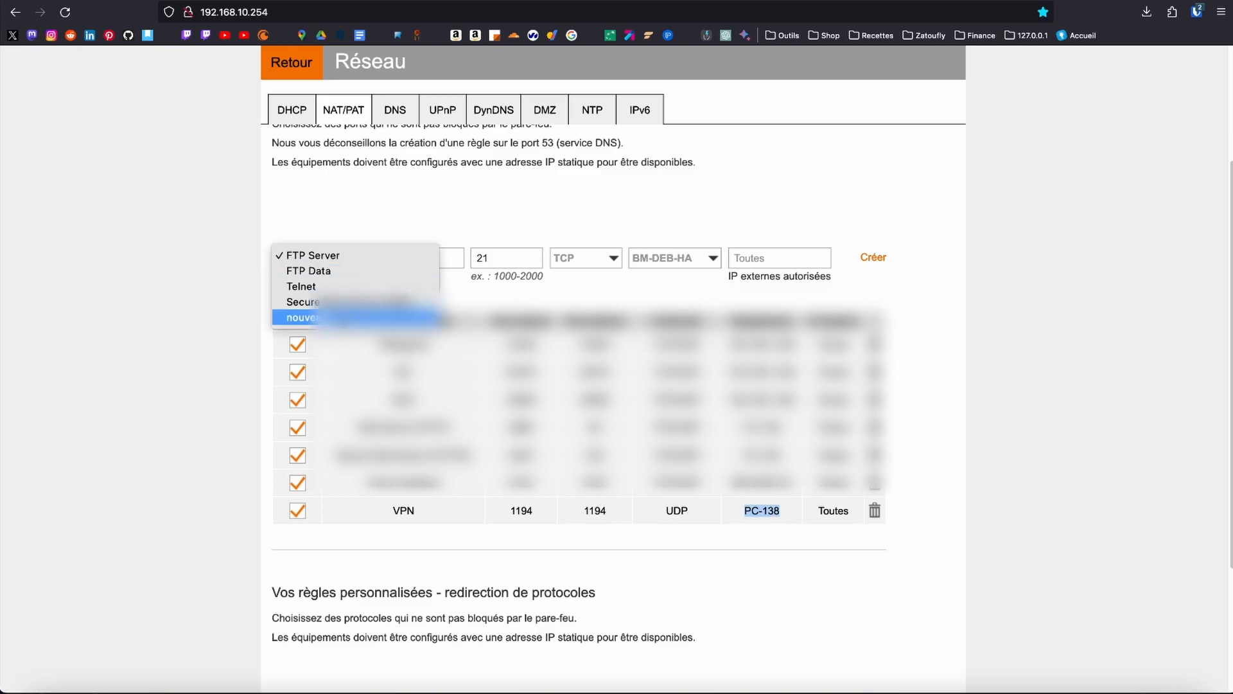
left_click(302, 322)
left_click(412, 262)
left_click(359, 258)
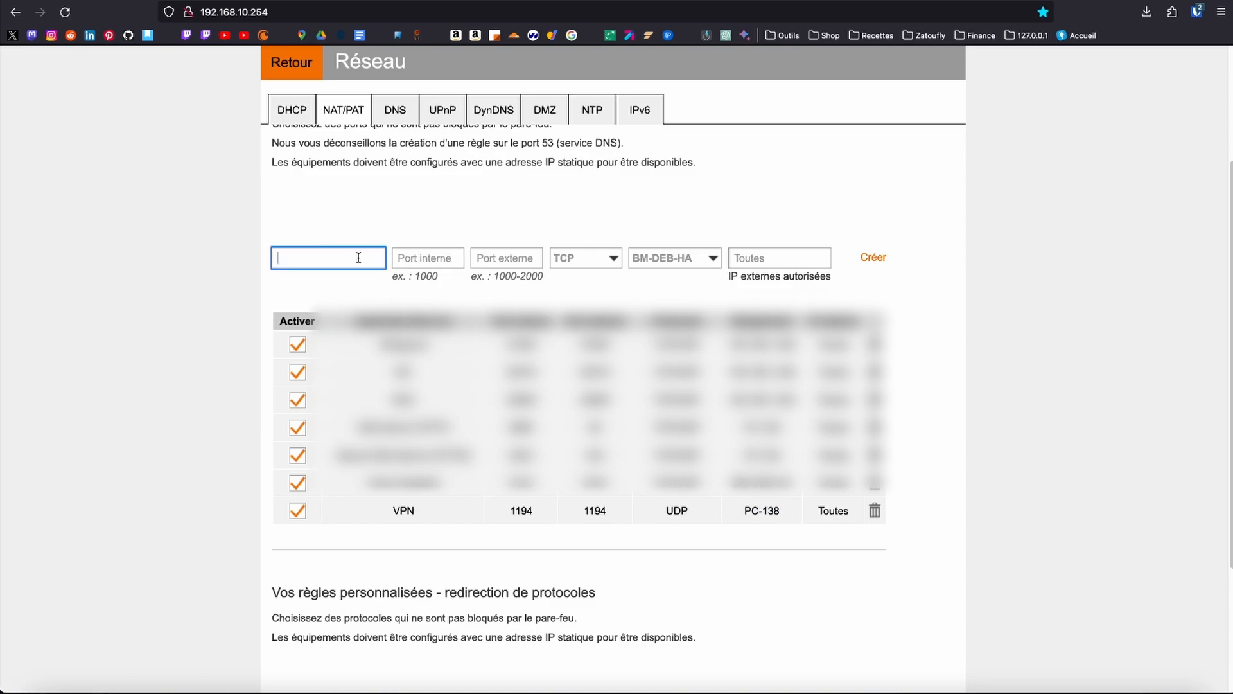
type("VPN")
left_click(419, 257)
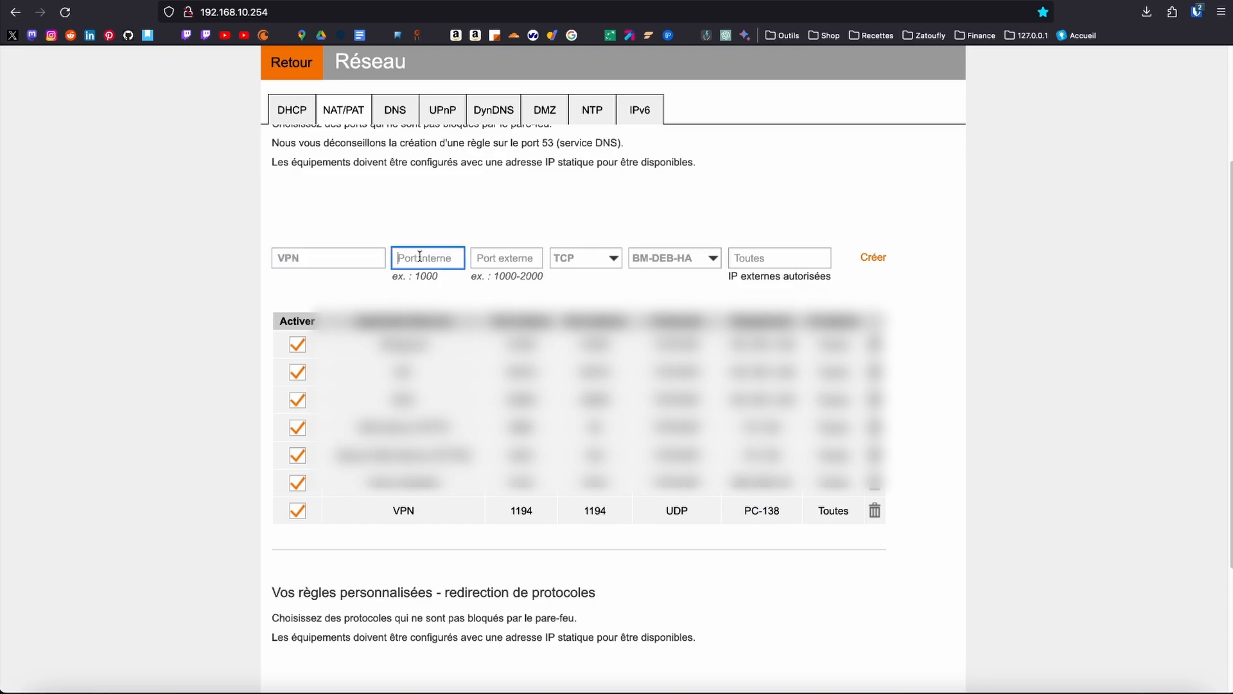
type("1194")
left_click_drag(444, 251, 382, 257)
left_click(424, 264)
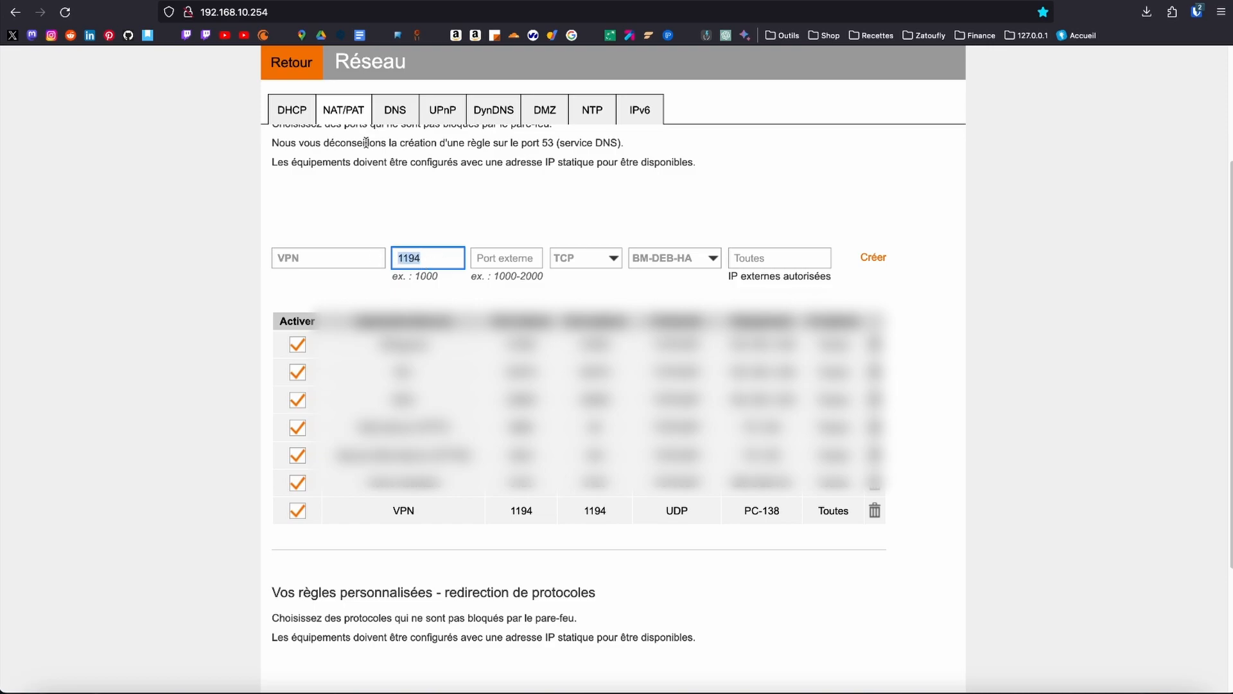
- Fill in the VPN rule's external port 1194, protocol UDP and target device PC-138
left_click(509, 263)
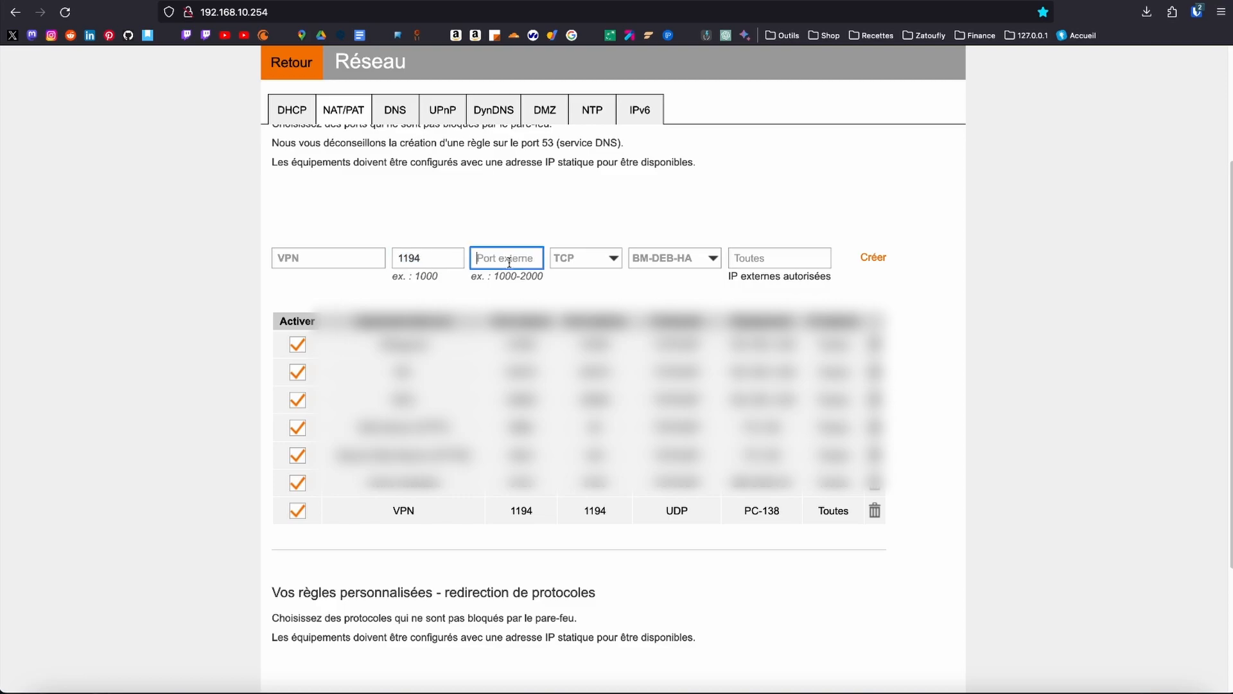
type("1194")
left_click(578, 256)
left_click(588, 241)
left_click(683, 258)
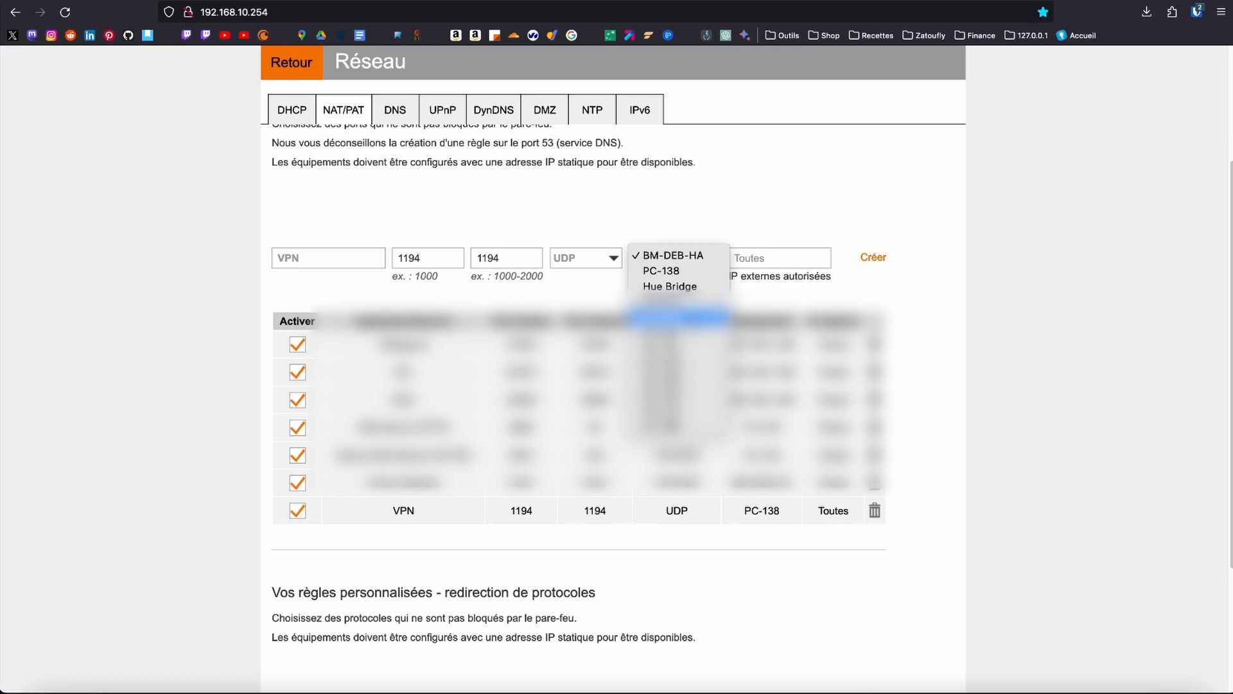
left_click(691, 275)
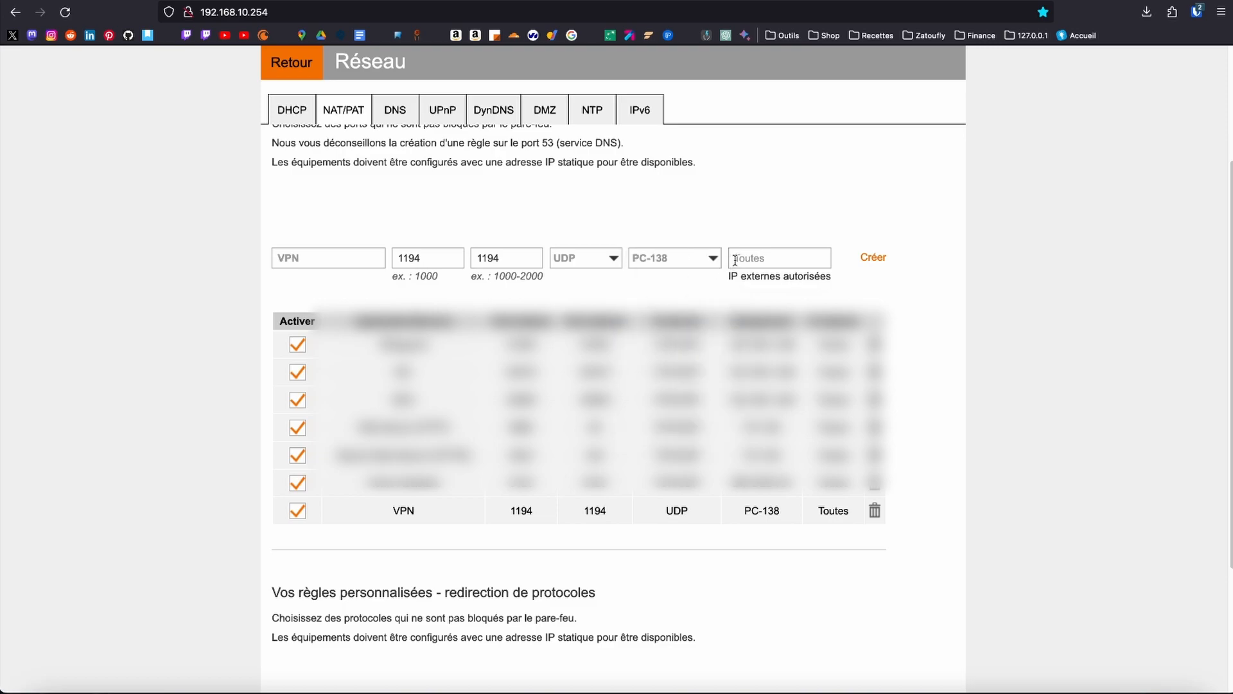
left_click(778, 258)
left_click(778, 227)
left_click(762, 252)
- Open PC-138 from the map of connected equipment and examine its MAC and IP addresses
left_click(298, 76)
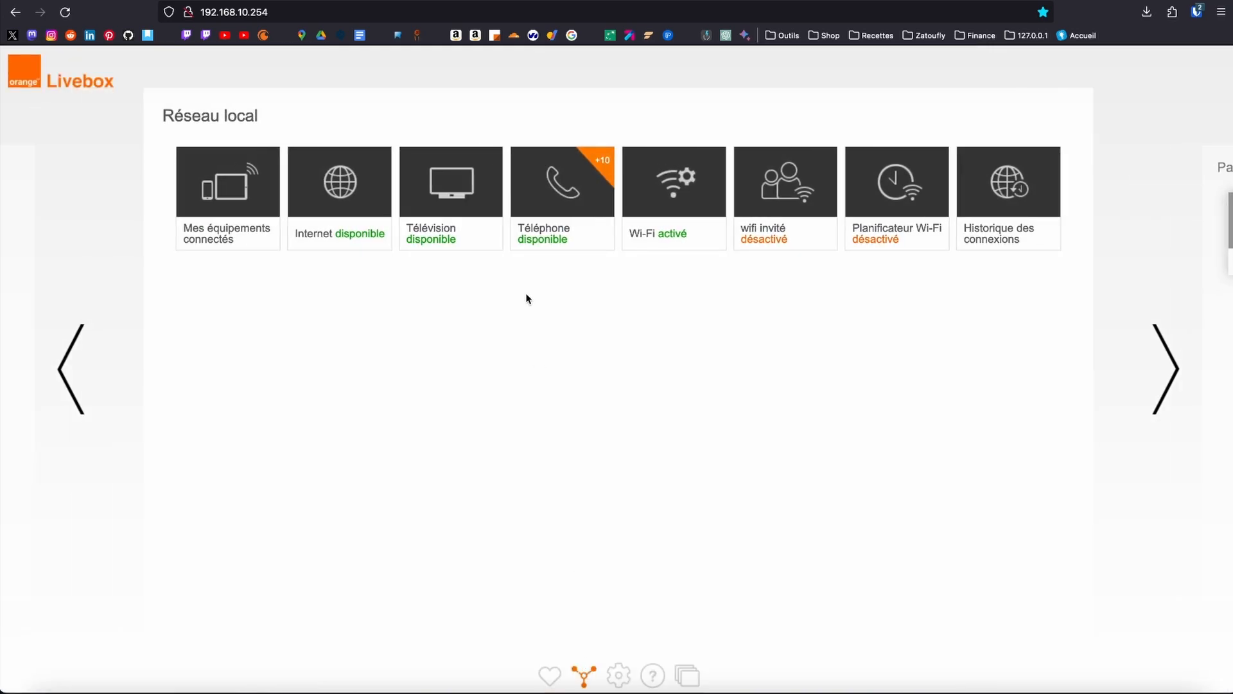
left_click(238, 196)
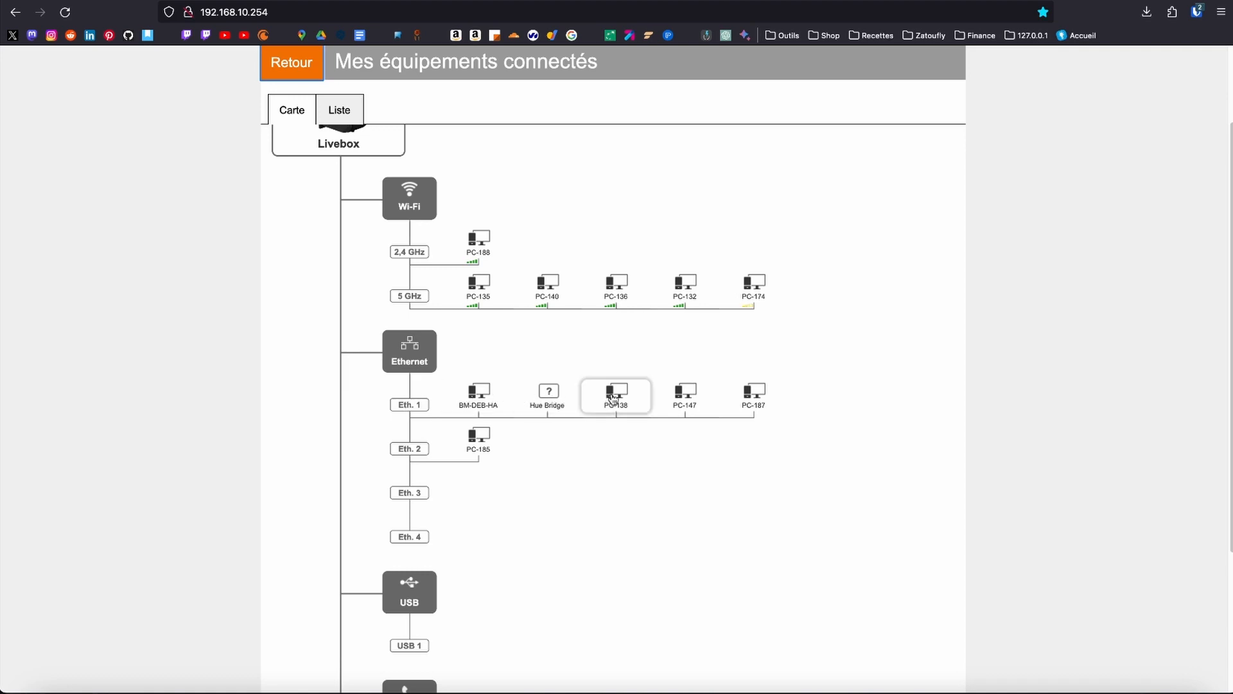
left_click(623, 394)
left_click(623, 381)
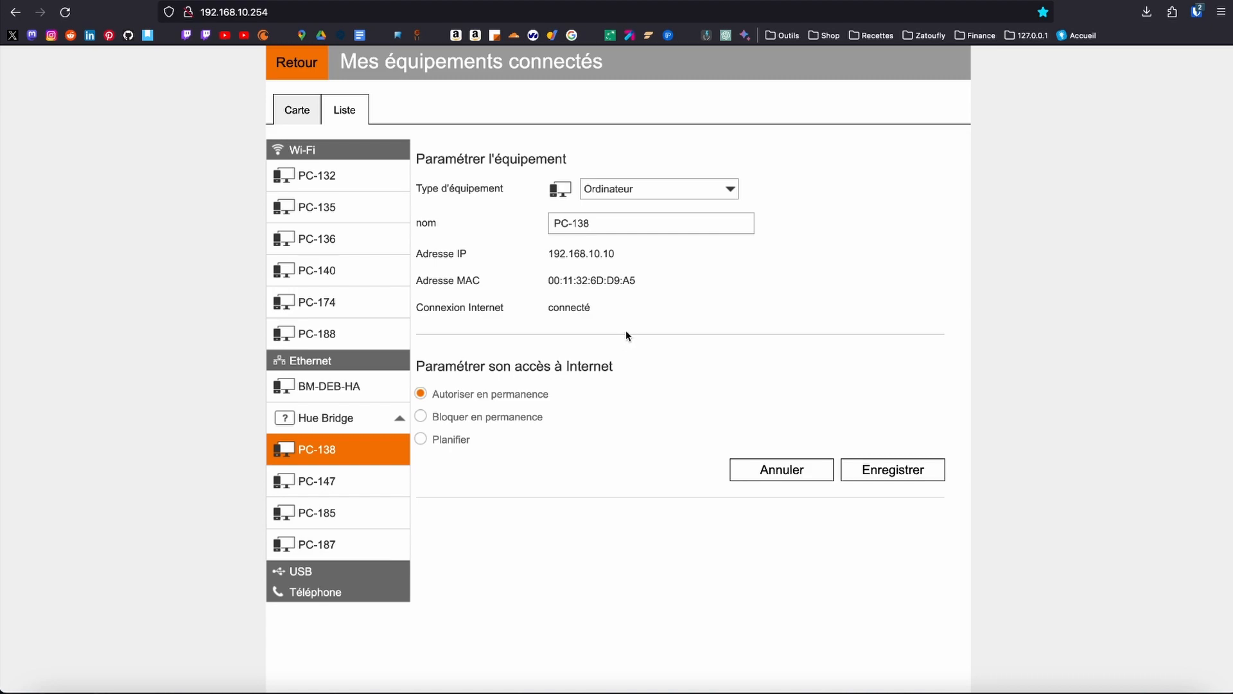
left_click_drag(548, 280, 637, 280)
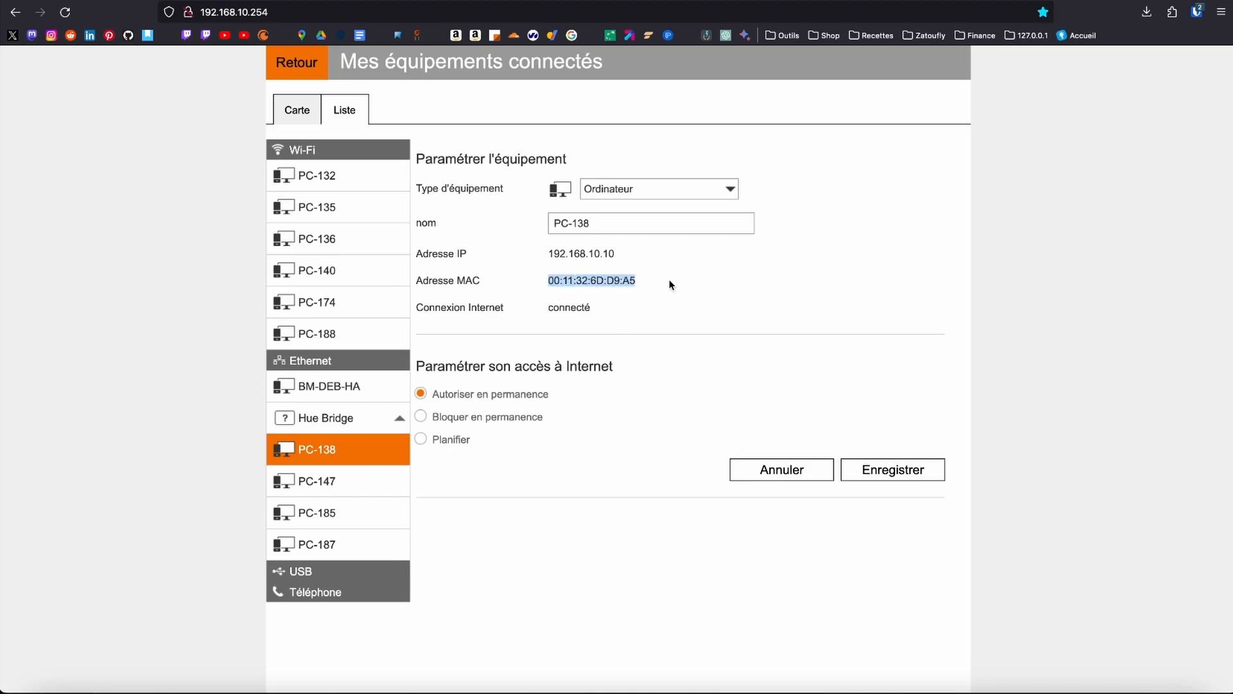
left_click_drag(554, 253, 625, 255)
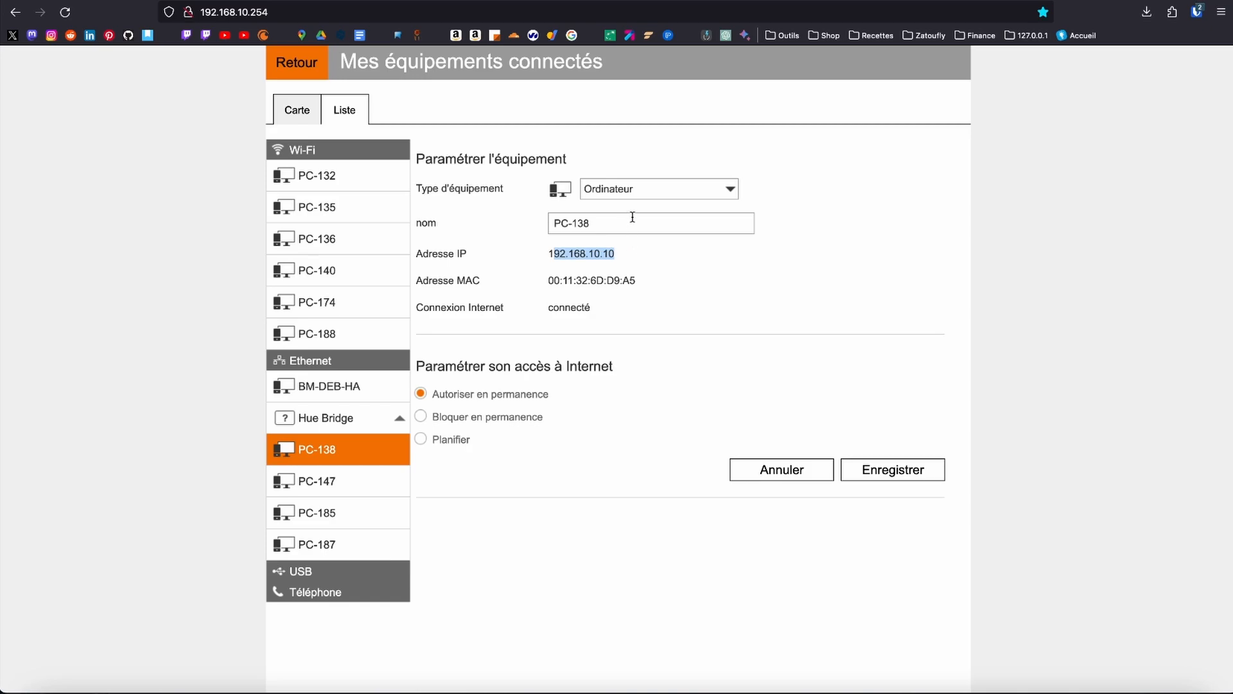
- Examine PC-138's name and IP address and the equipment types available for it, such as NAS
triple_click(631, 219)
left_click(631, 249)
left_click_drag(624, 232, 513, 233)
left_click(621, 196)
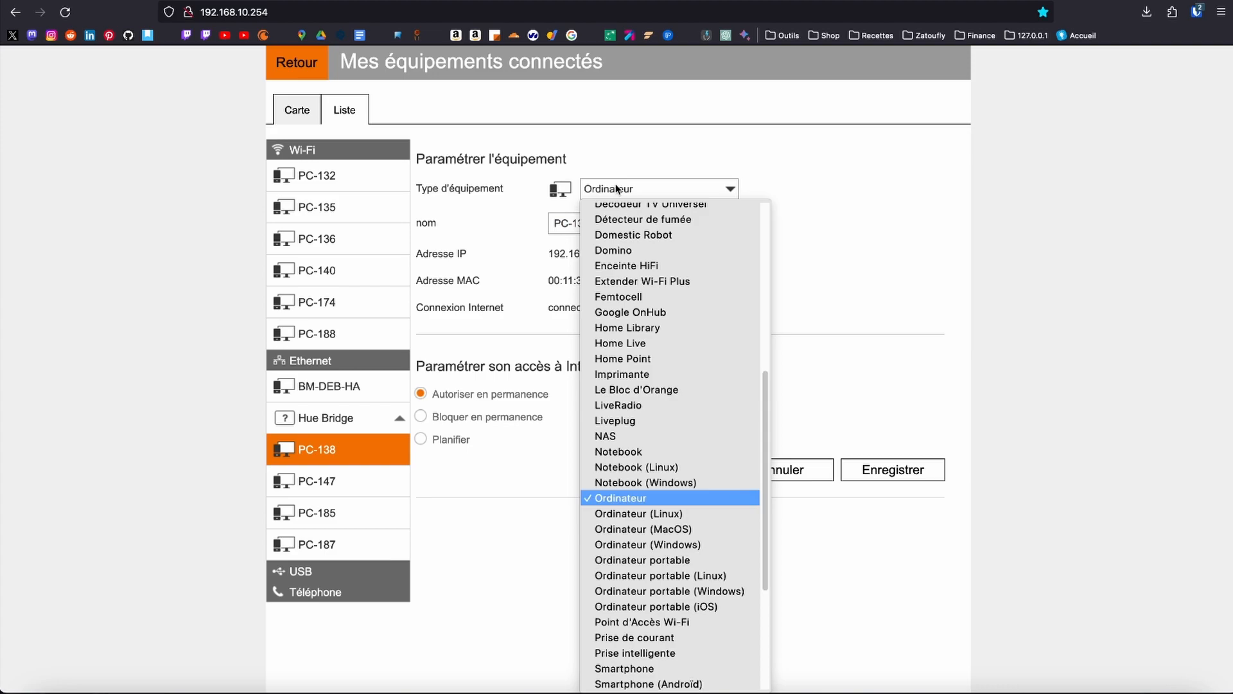
scroll(656, 455, "down", 3)
scroll(656, 455, "down", 2)
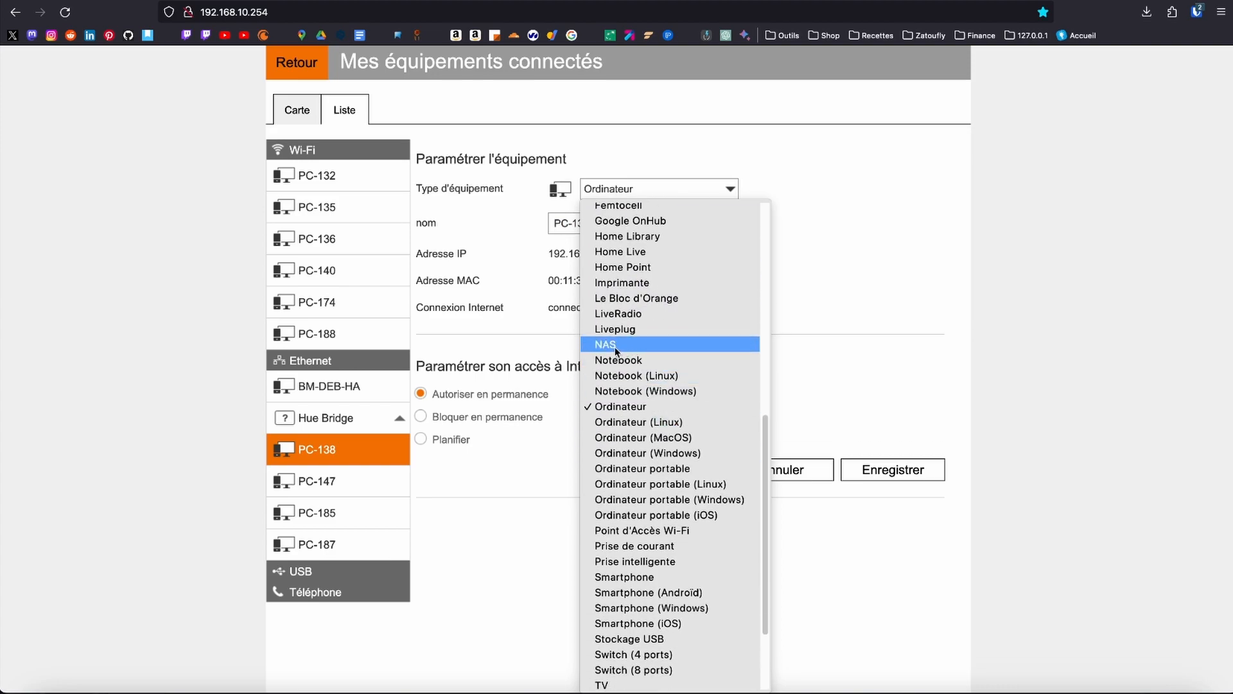
left_click(673, 152)
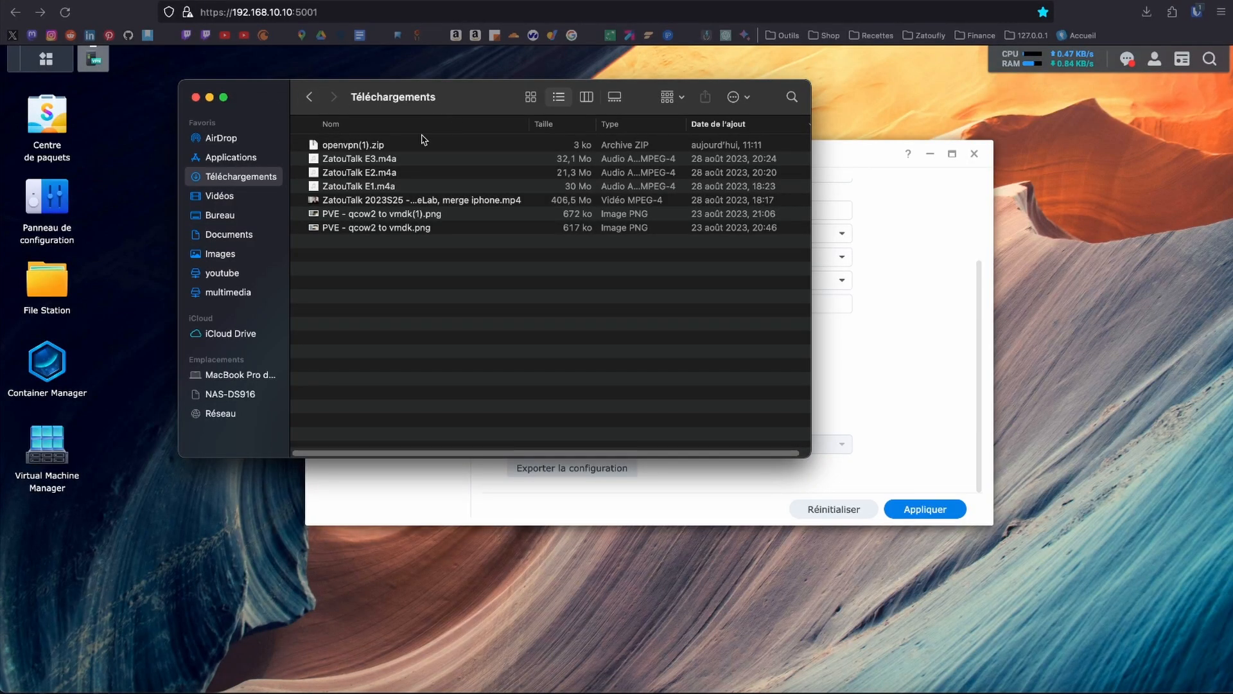
- Extract openvpn(1).zip in the downloads folder and open the extracted folder
double_click(378, 146)
left_click(373, 159)
left_click(365, 149)
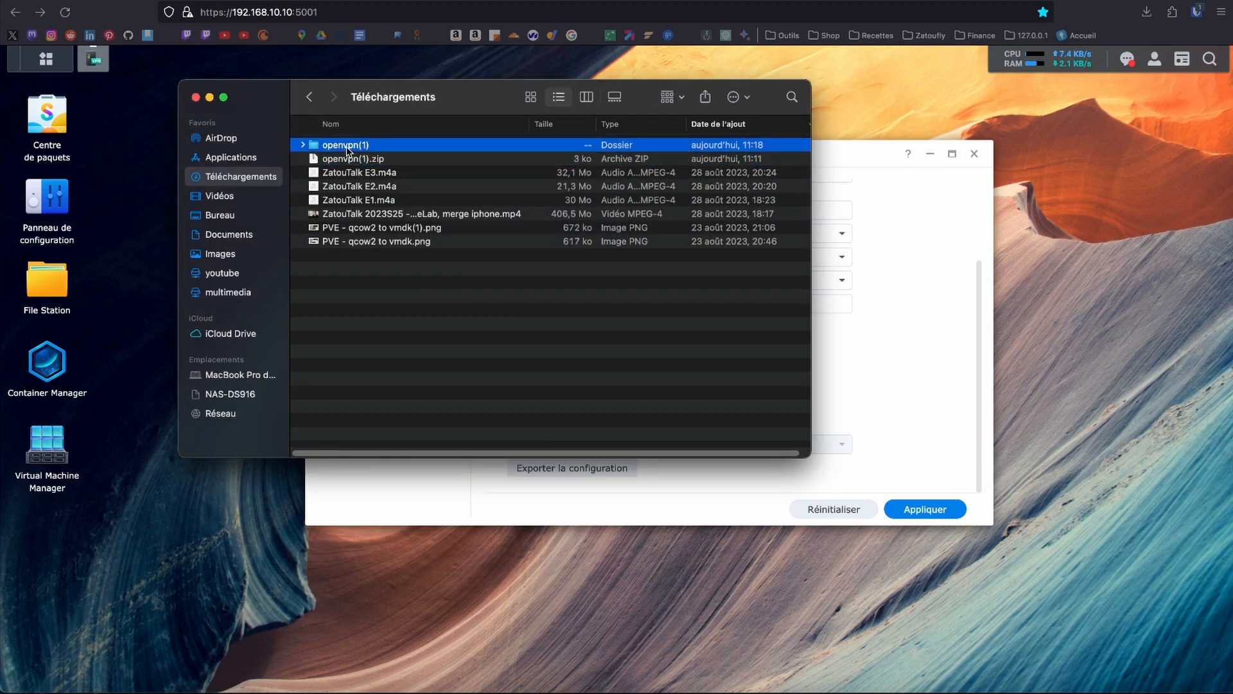
double_click(347, 151)
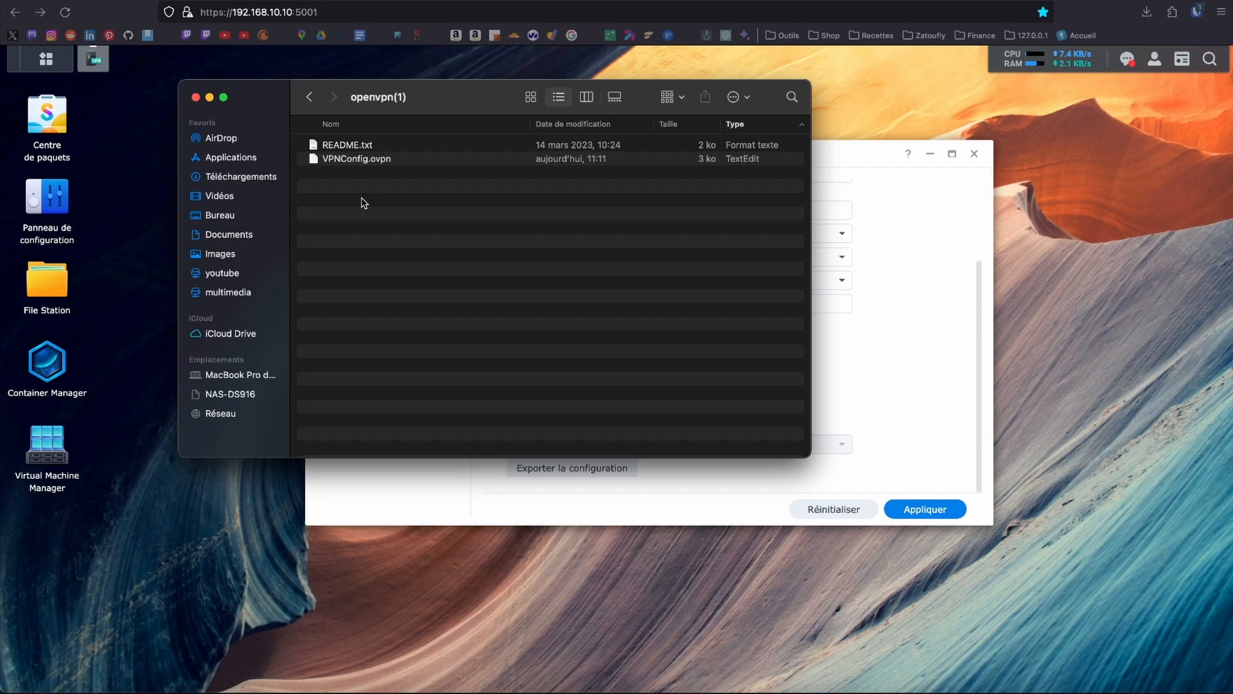
- Open VPNConfig.ovpn from the extracted folder in a text editor
left_click(355, 164)
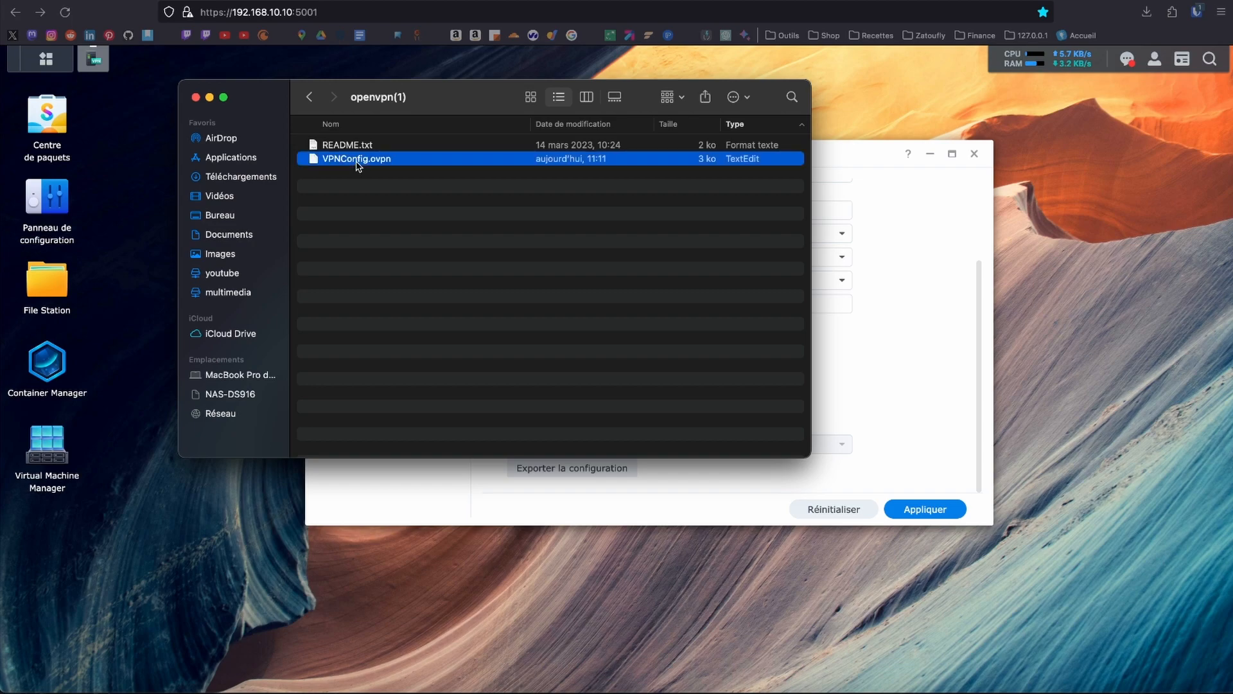
right_click(357, 163)
mouse_move(406, 186)
left_click(578, 183)
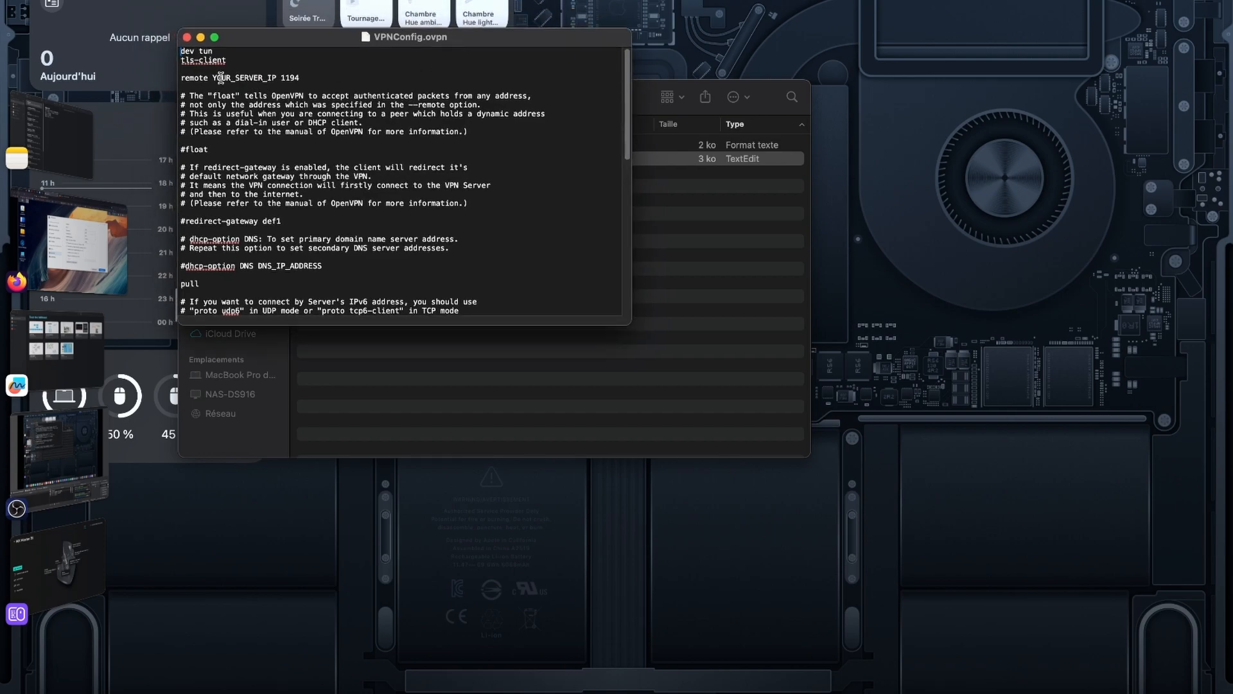
- Replace the YOUR_SERVER_IP placeholder on the remote line with the server's public hostname and check the DNS option below
left_click_drag(213, 78, 275, 77)
key("BackSpace")
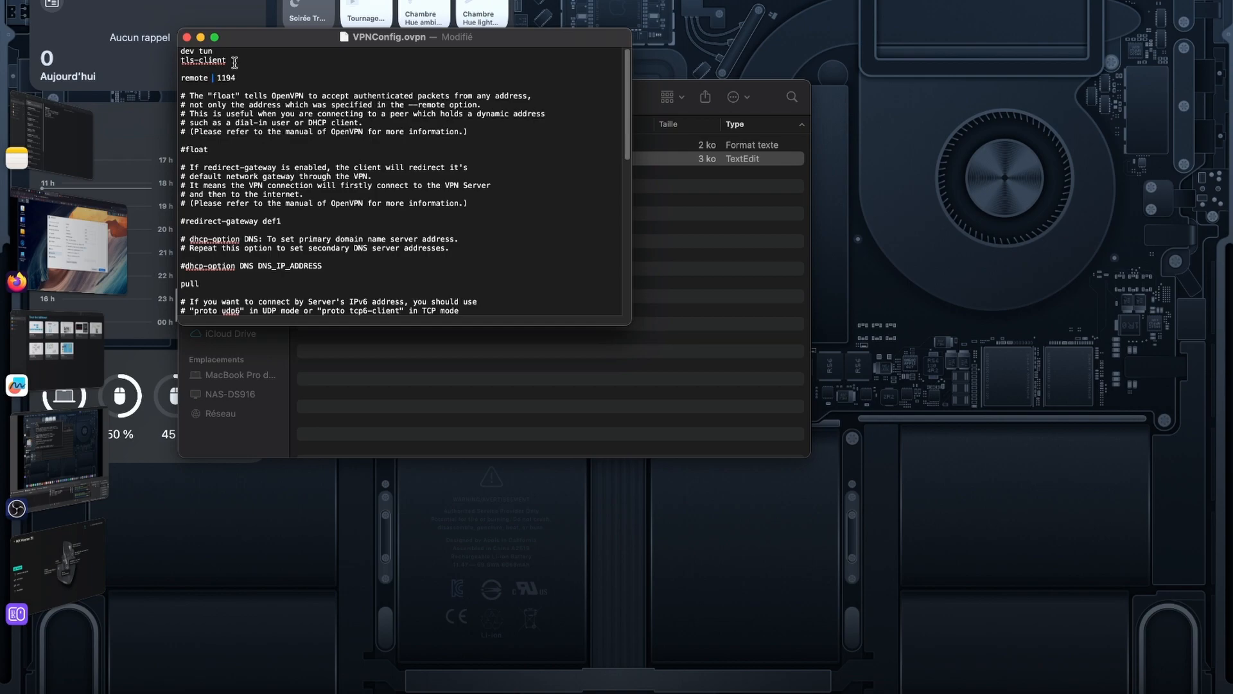
key("super+v")
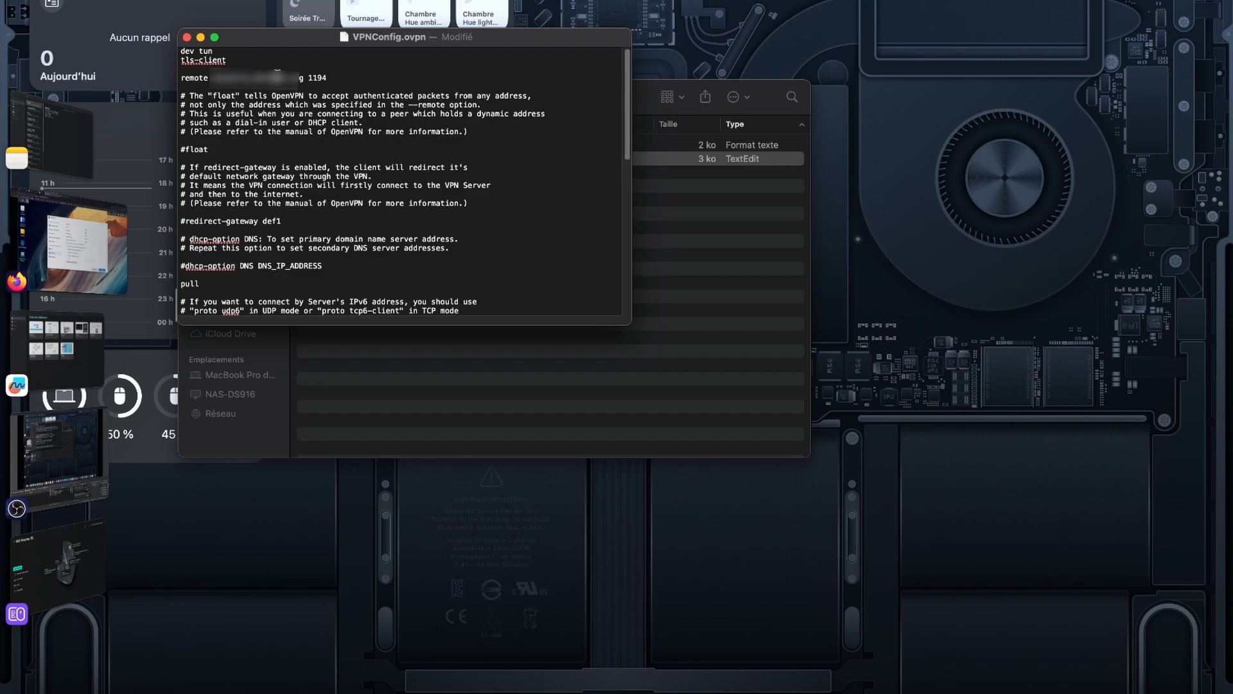
left_click_drag(330, 78, 308, 78)
left_click(350, 77)
scroll(306, 255, "down", 3)
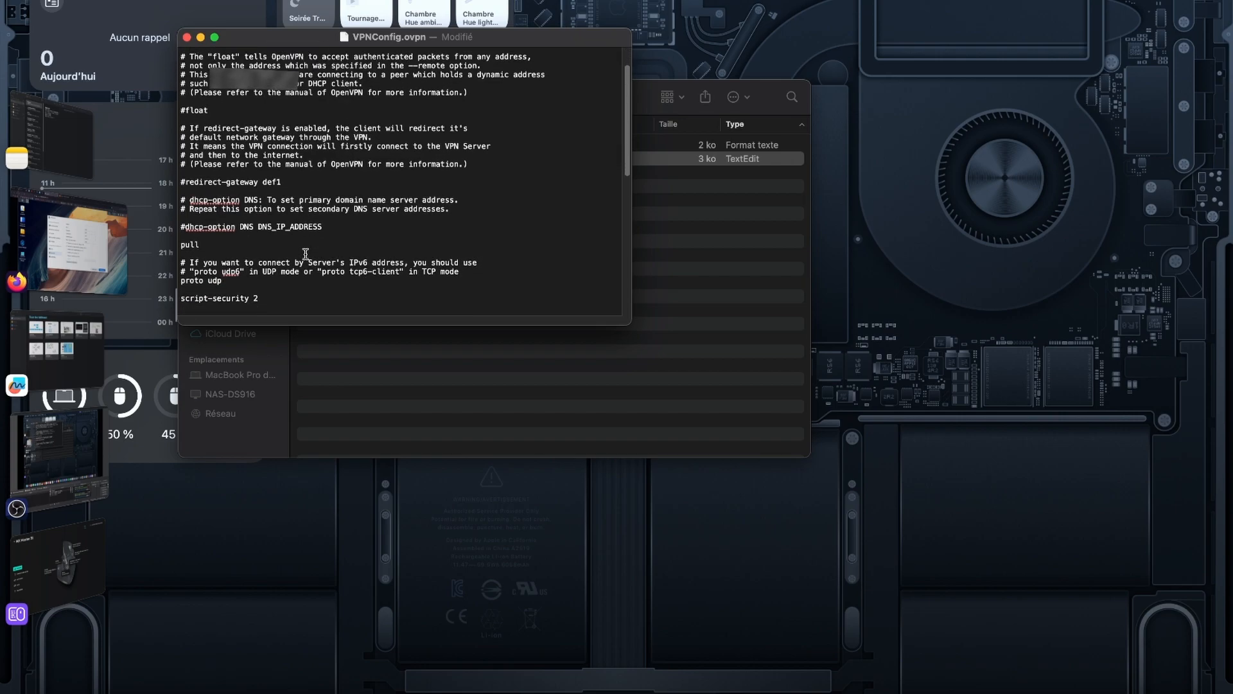
mouse_move(249, 227)
left_mouse_down()
mouse_move(335, 223)
mouse_move(241, 226)
left_mouse_up()
left_click(303, 208)
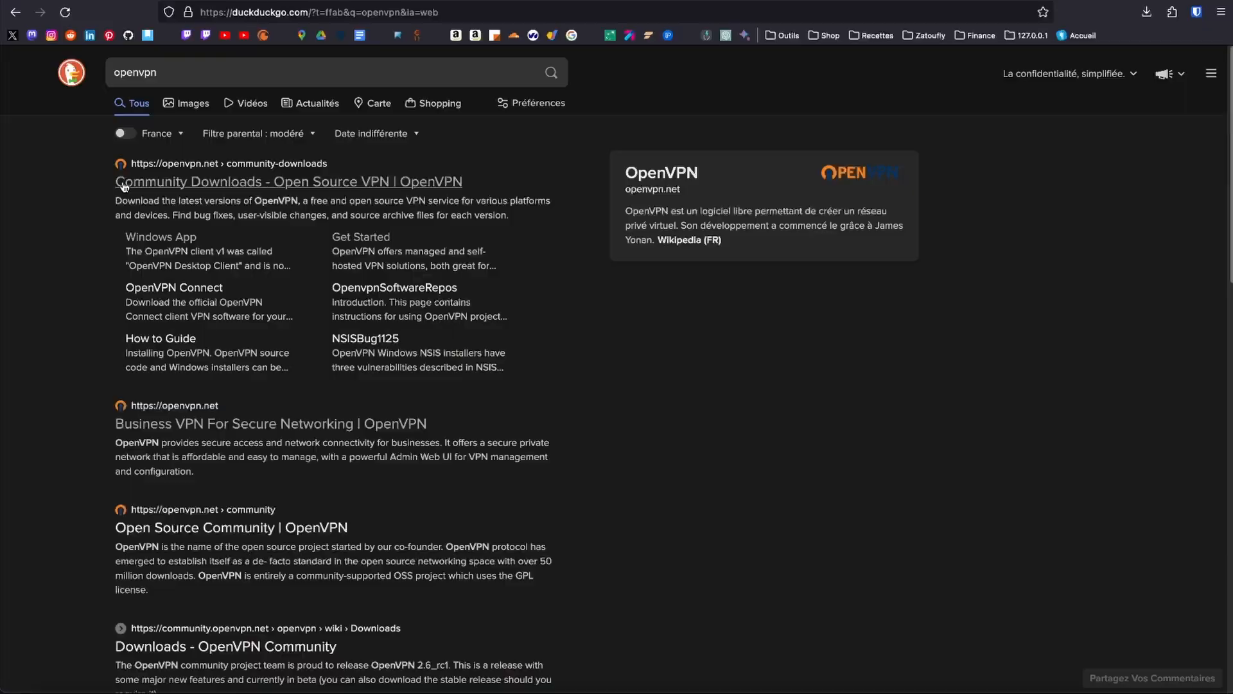
- Open OpenVPN's Community Downloads page in the browser and examine the installers offered for version 2.6.6
left_click(161, 125)
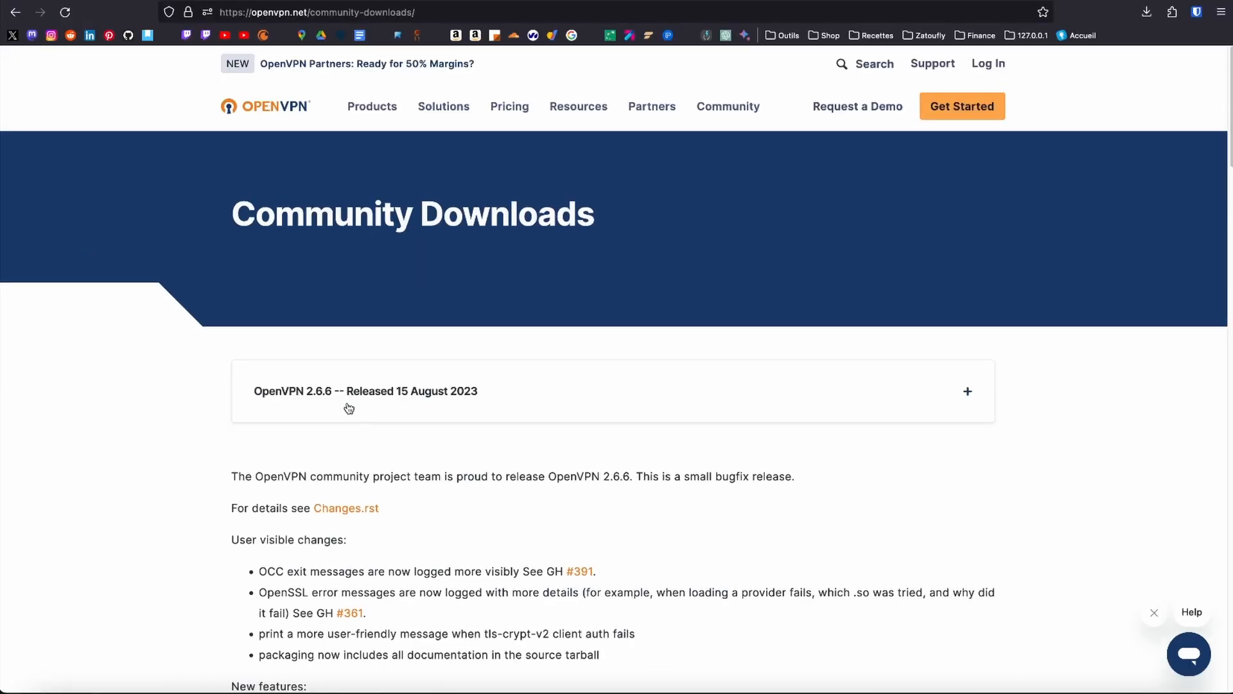
scroll(349, 408, "down", 2)
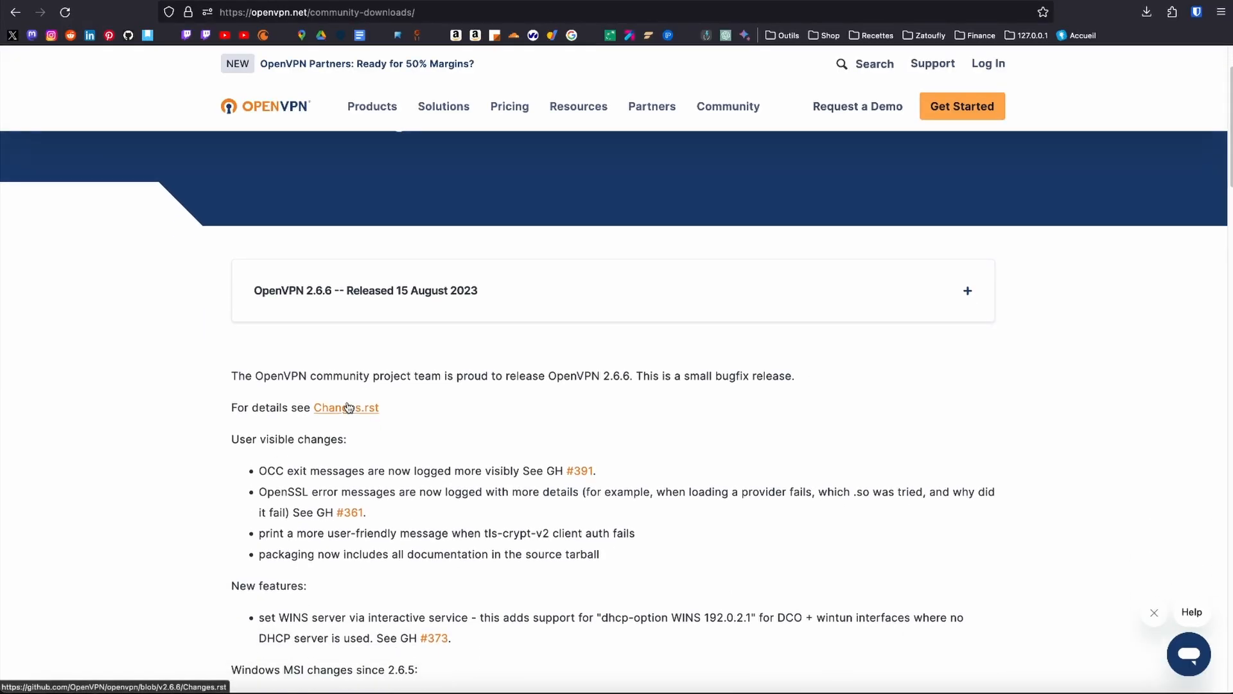
left_click(401, 297)
left_click(402, 295)
scroll(462, 449, "down", 5)
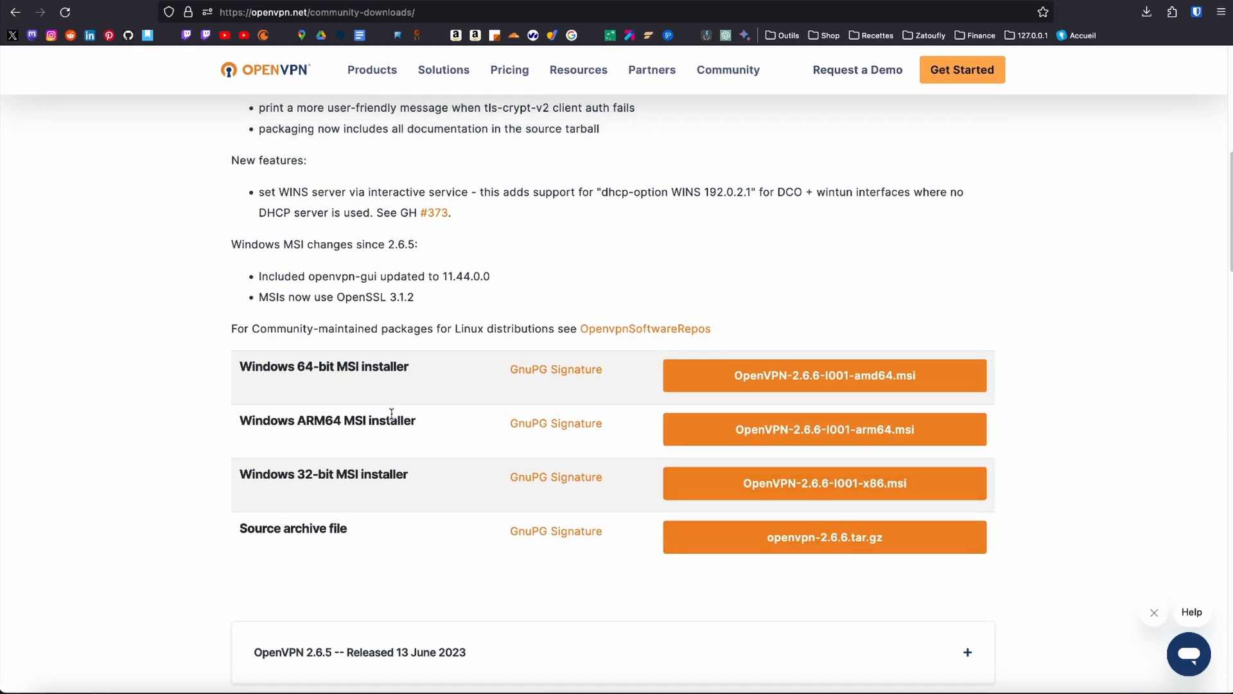
left_click_drag(306, 418, 325, 418)
- Switch to OpenVPN Connect and import VPNConfig.ovpn from the openvpn(1) folder as a profile file
key("super+space")
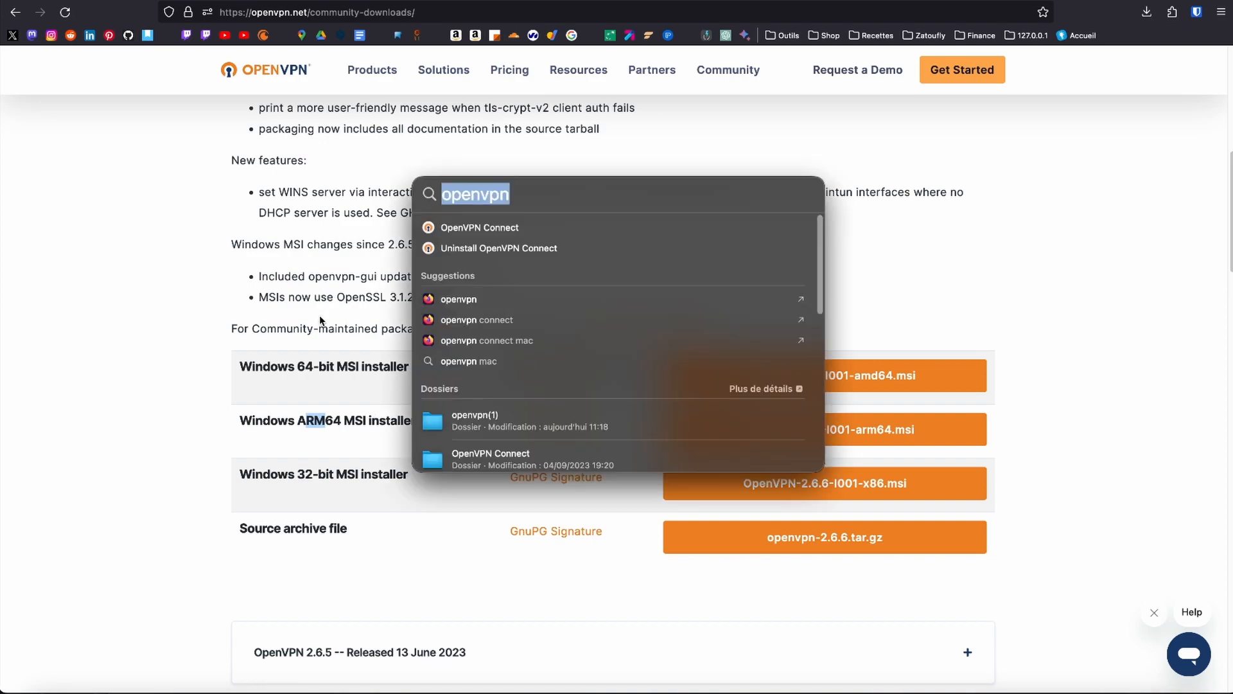
key("Return")
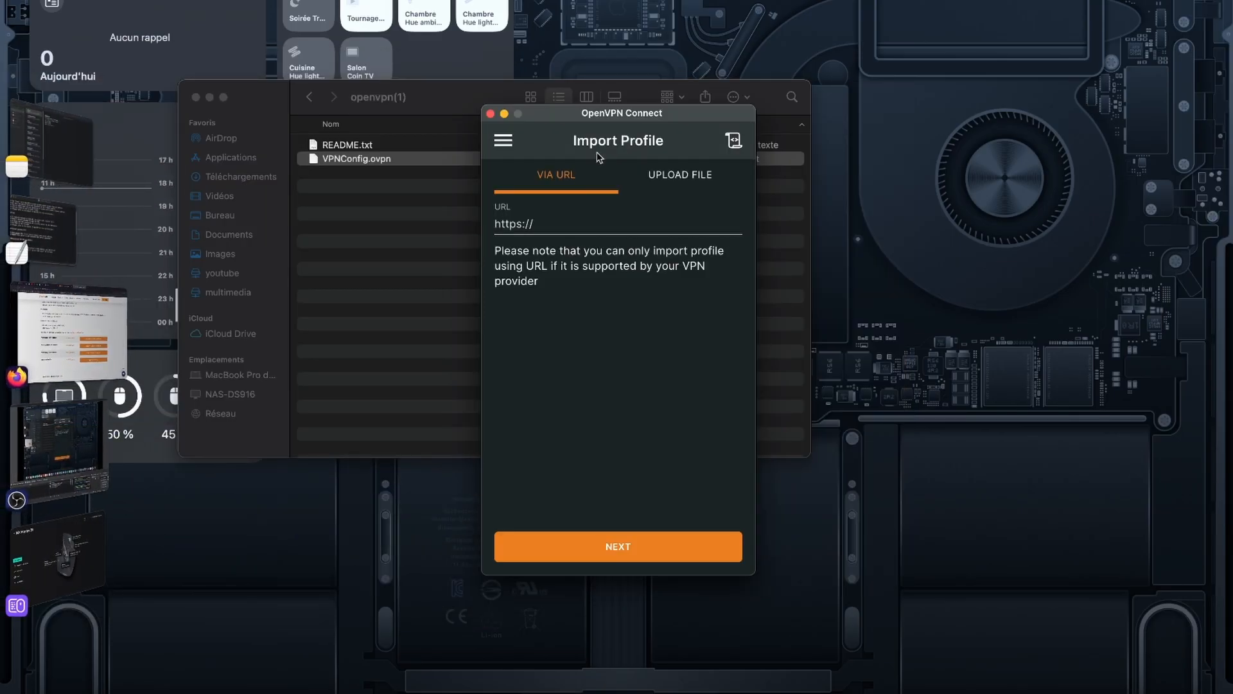
left_click_drag(592, 114, 580, 109)
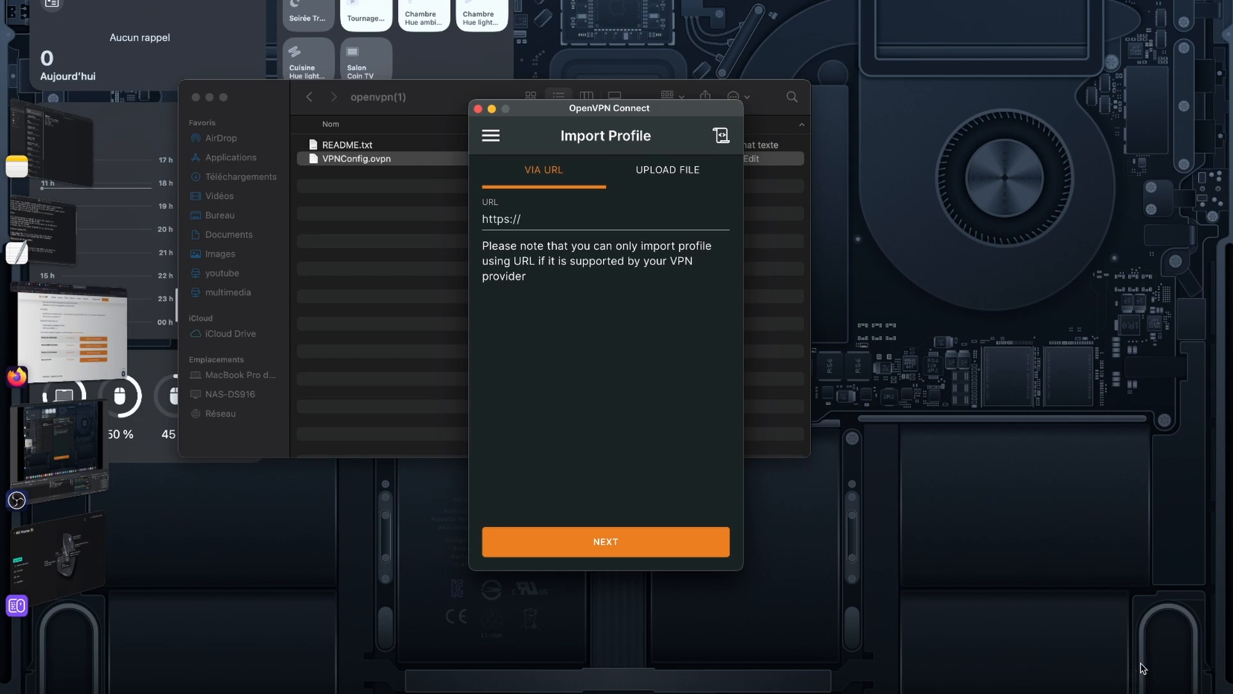
left_click(664, 173)
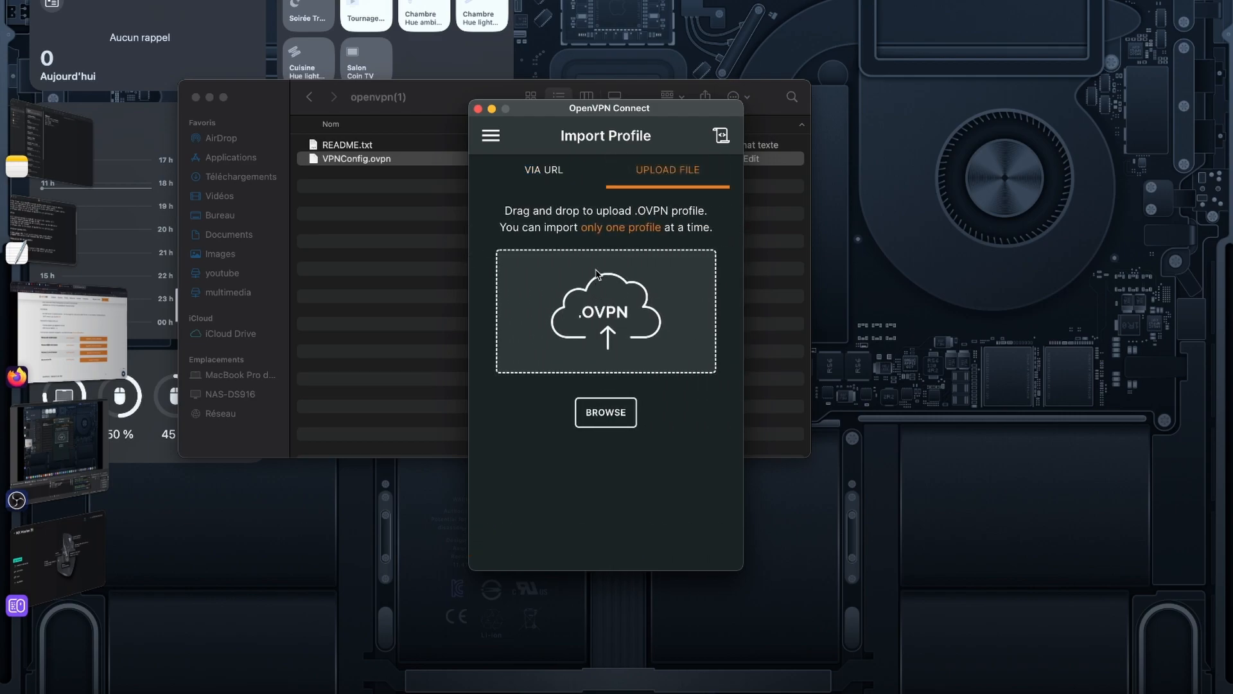
left_click(615, 426)
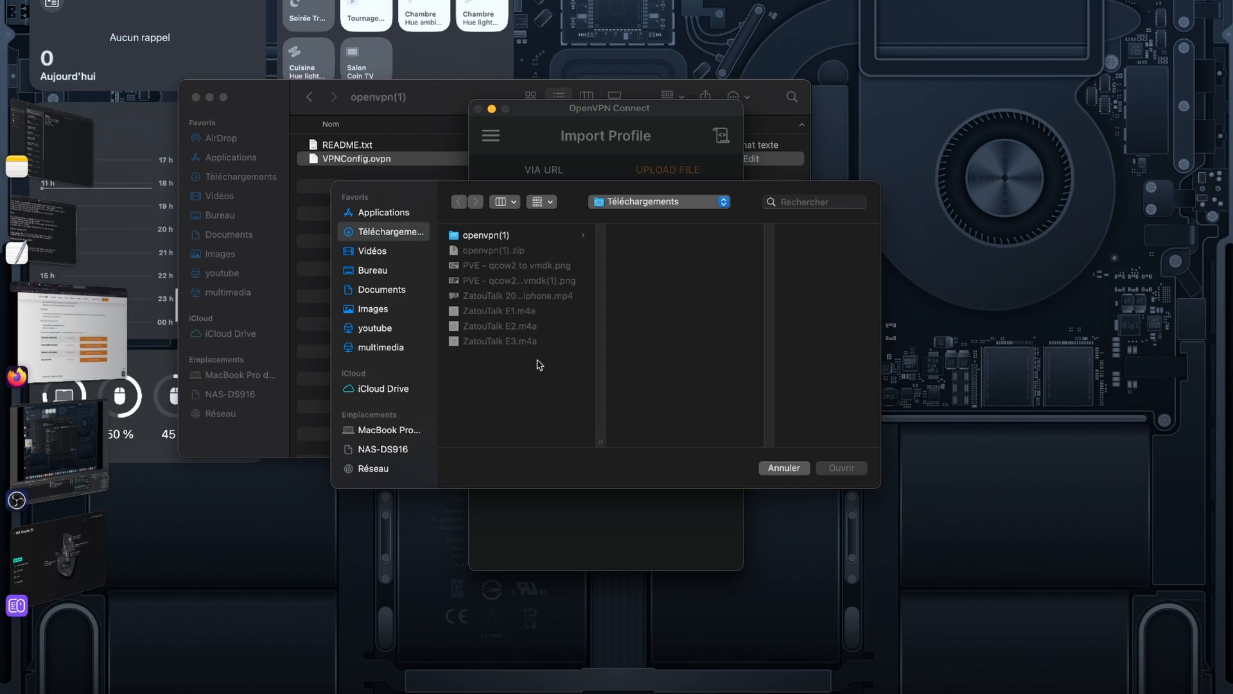
left_click(493, 236)
left_click(677, 257)
double_click(676, 257)
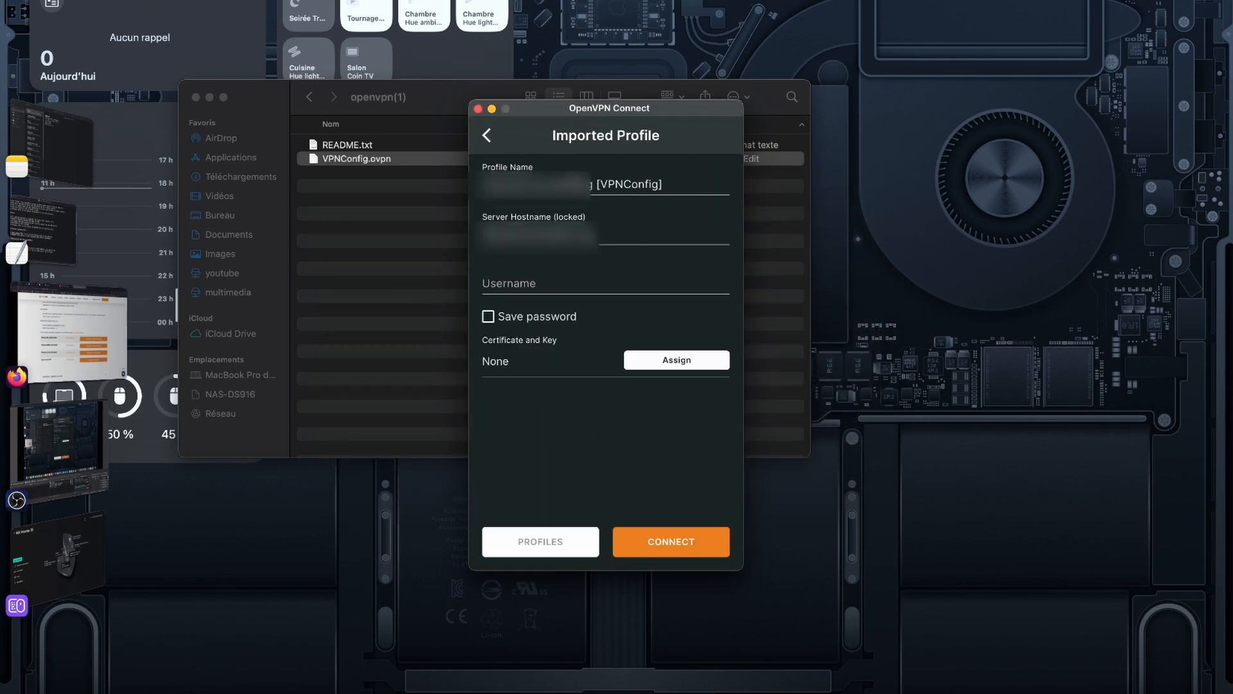
- Name the imported profile Maison and enter the VPN account's username
triple_click(557, 186)
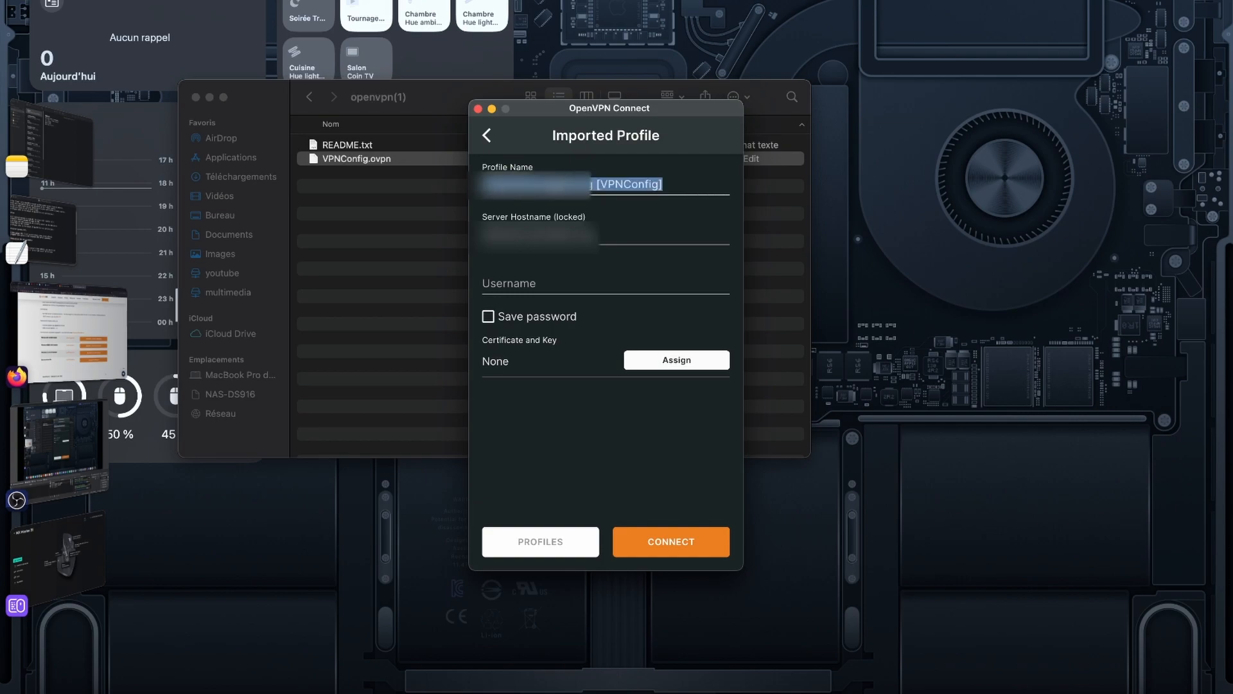
type("NA")
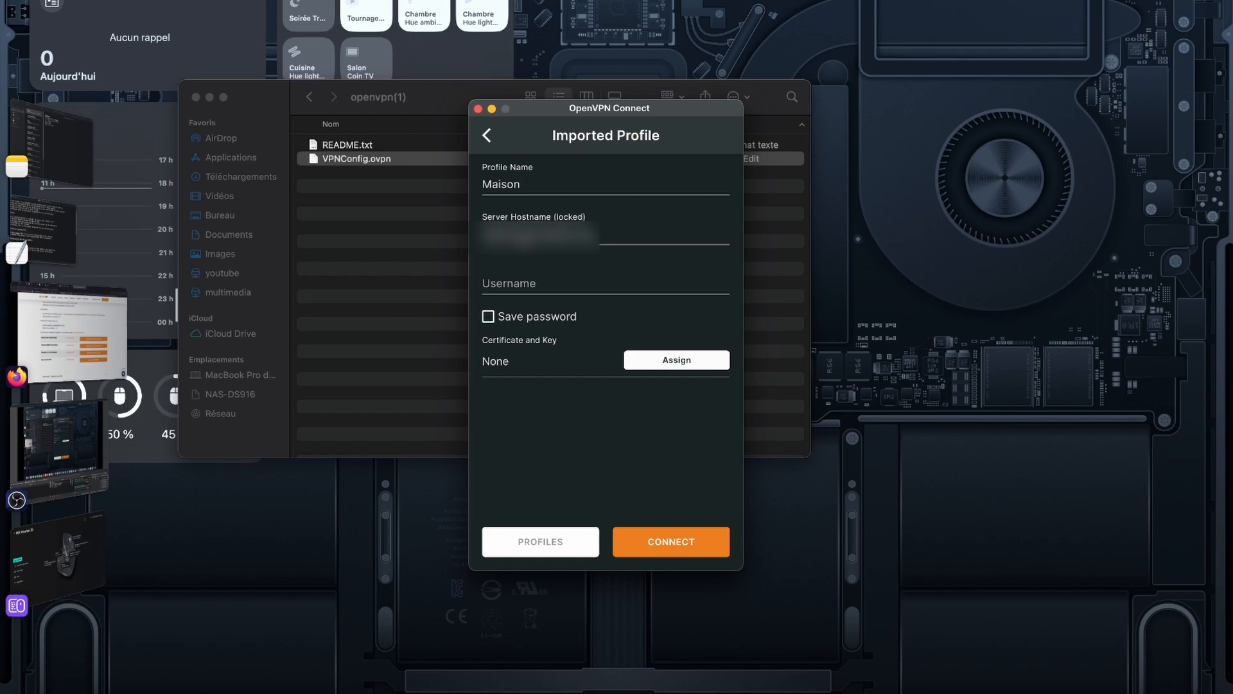
left_click(507, 279)
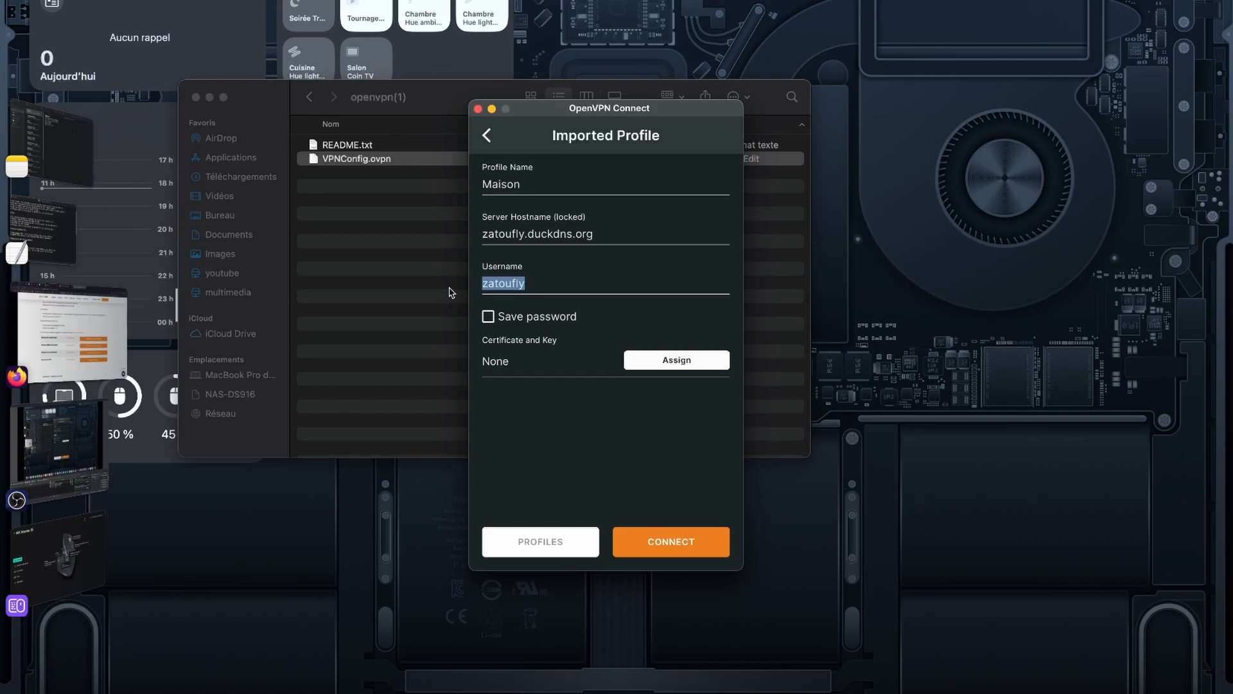
type("zatoufly")
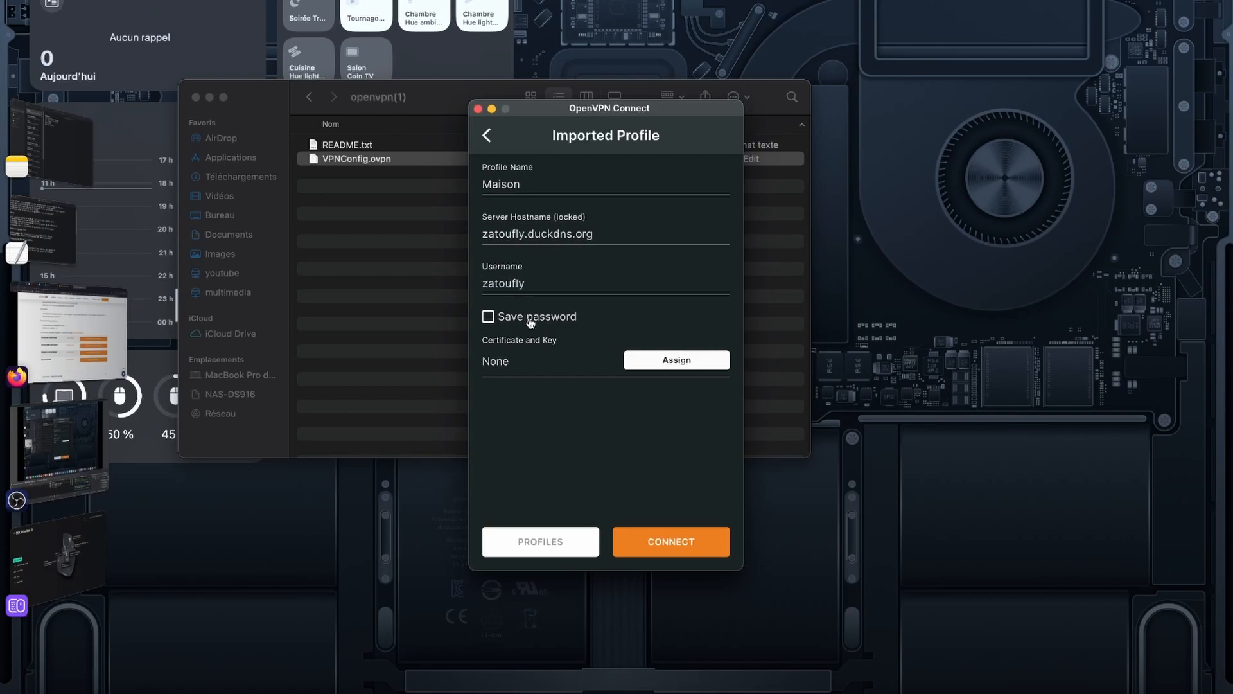
- Enable password saving, enter the account password and connect the Maison profile without selecting a client certificate
left_click(530, 324)
left_click(523, 365)
left_click(543, 358)
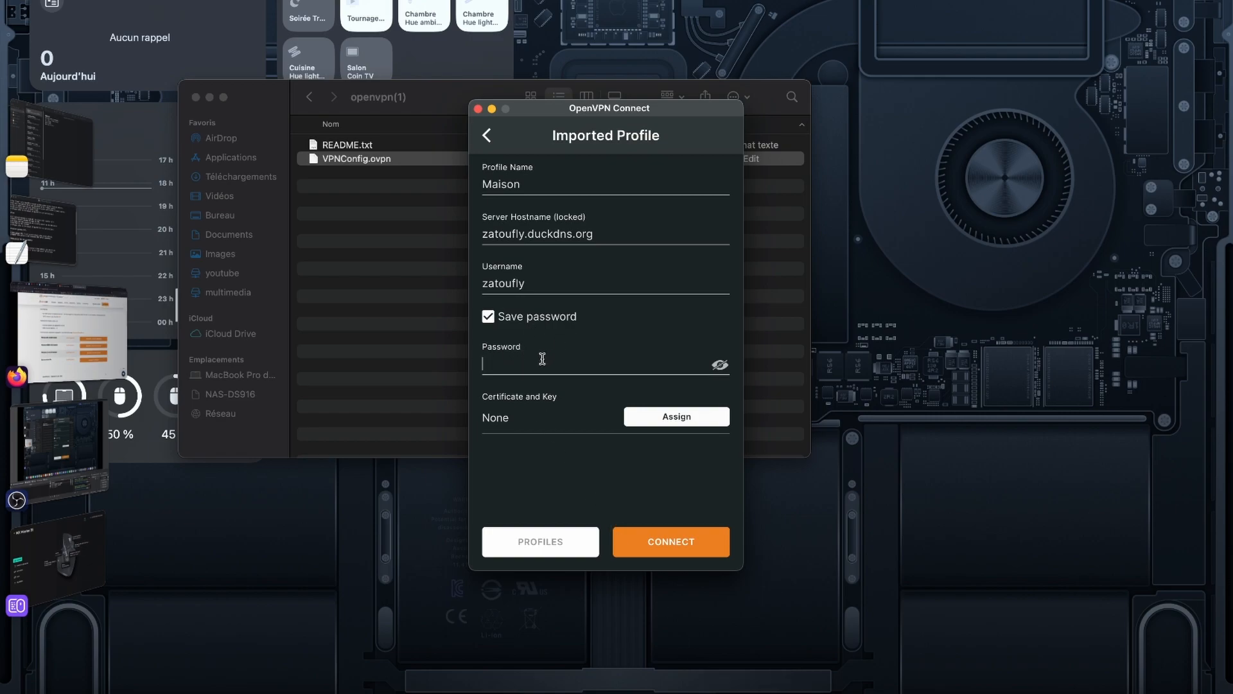
key("super+v")
left_click(657, 542)
left_click(543, 355)
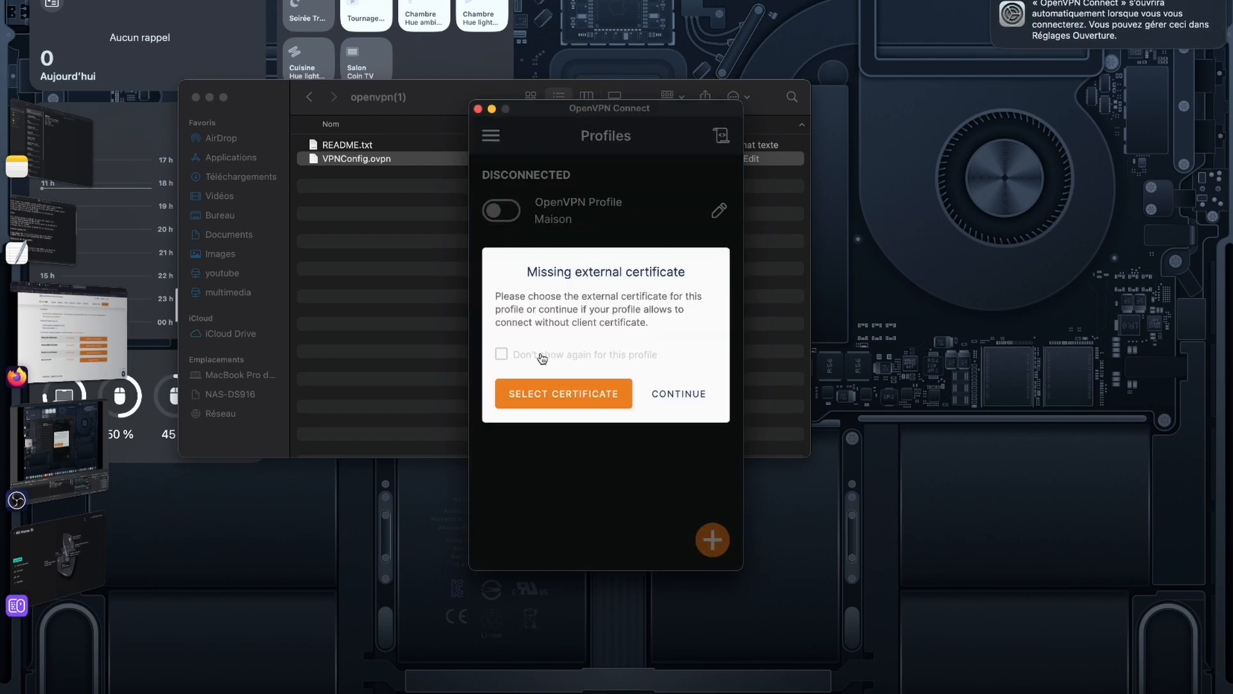
left_click(703, 399)
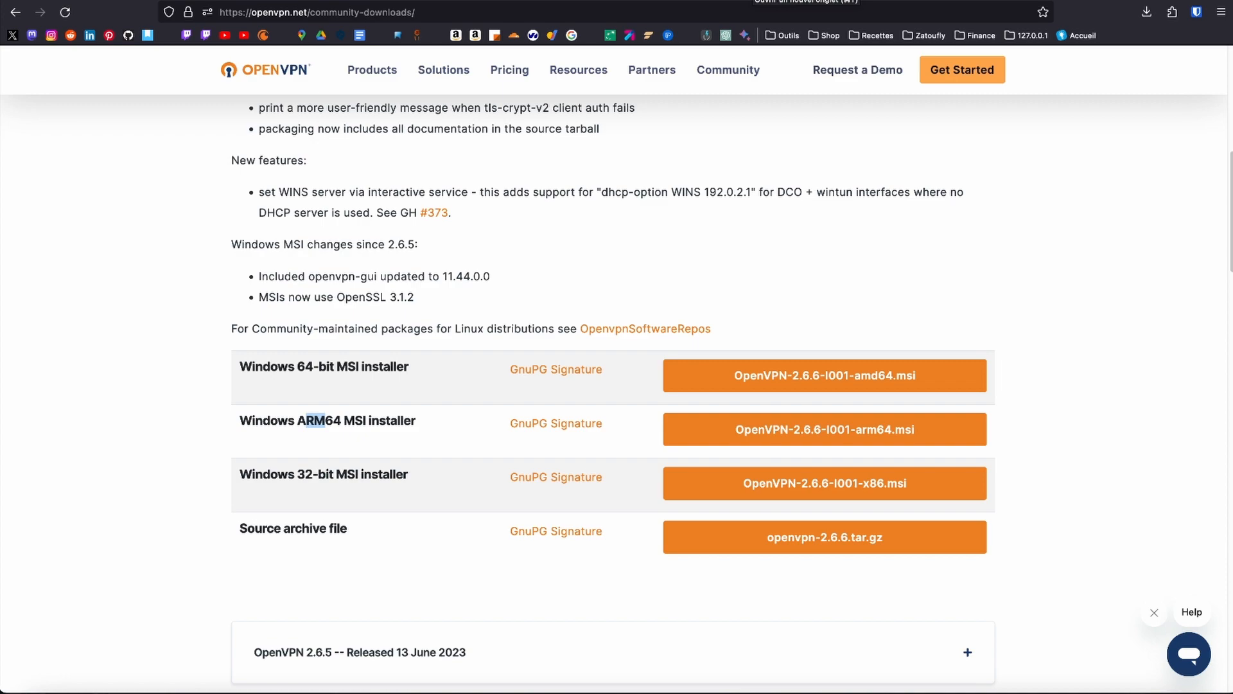
- Switch to Firefox and load the Home Assistant address 192.168.10.12:8123 in a new tab
key("super+t")
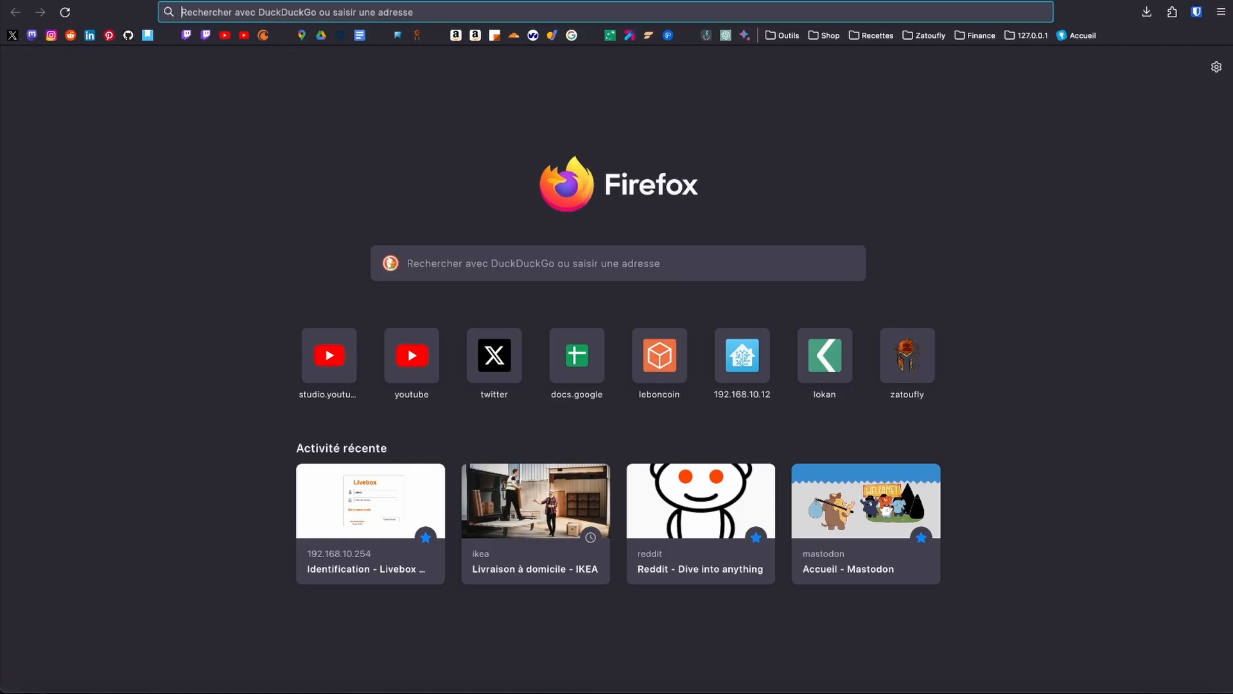
type("192")
key("Right")
key("Left")
key("Left")
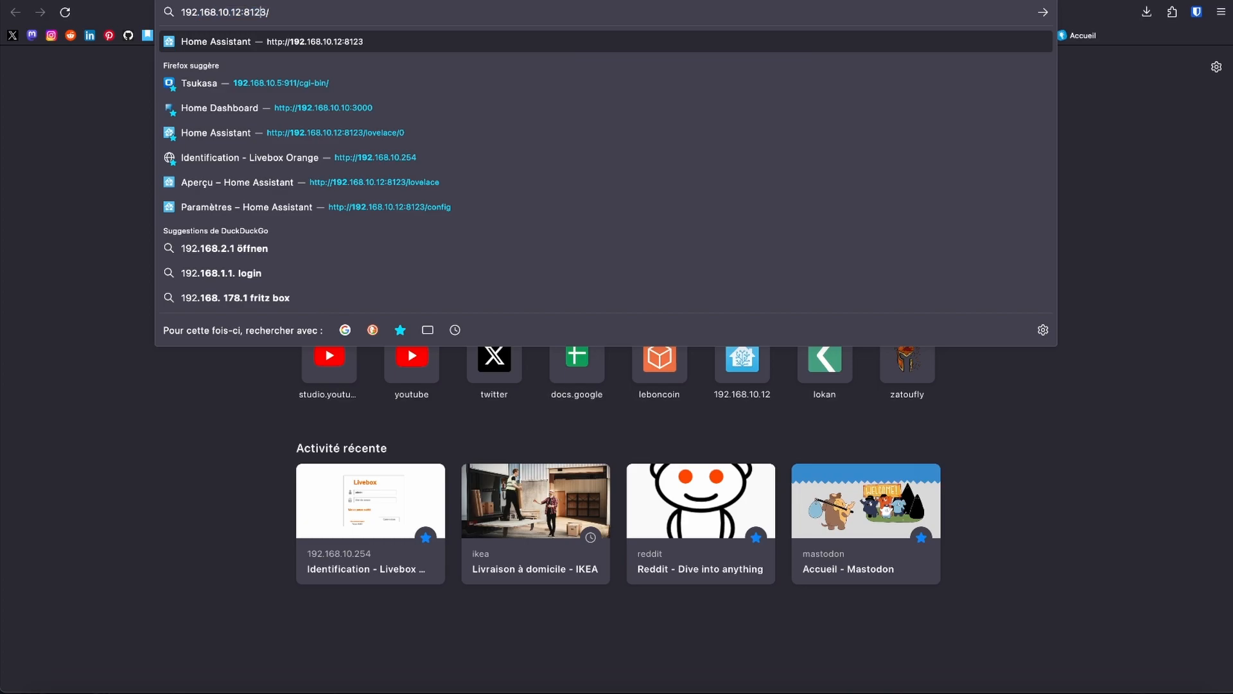
key("BackSpace")
type("0")
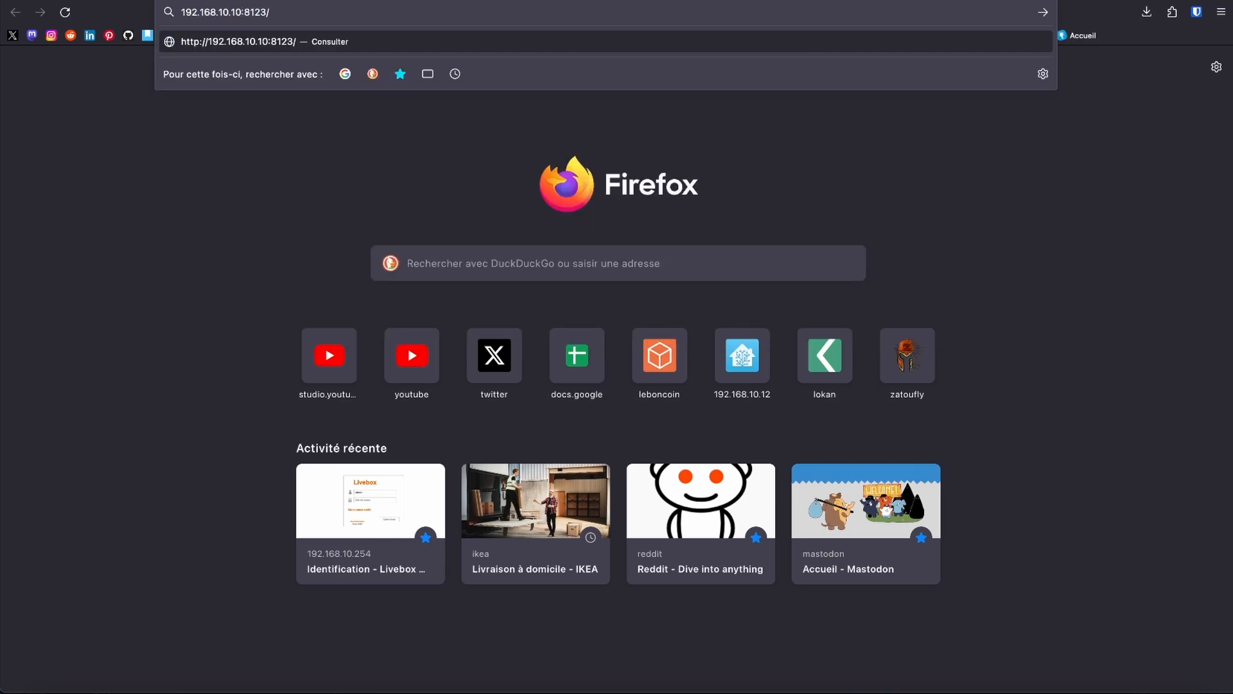
key("BackSpace")
type("2")
key("Return")
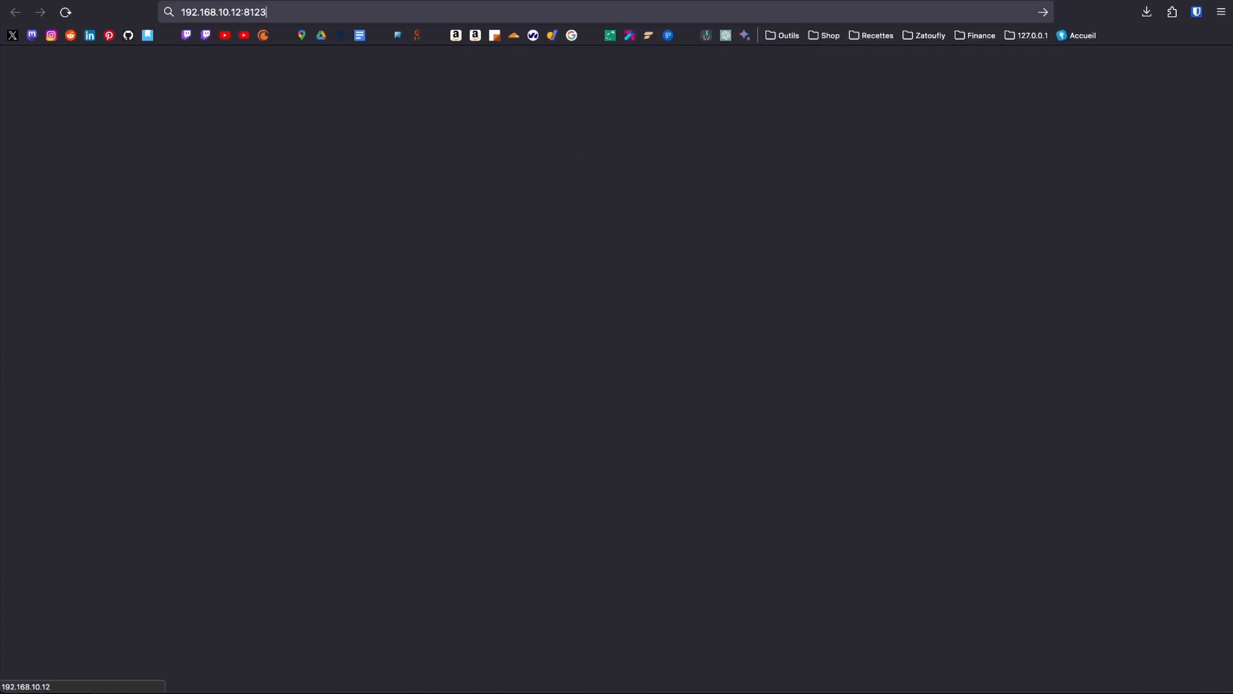